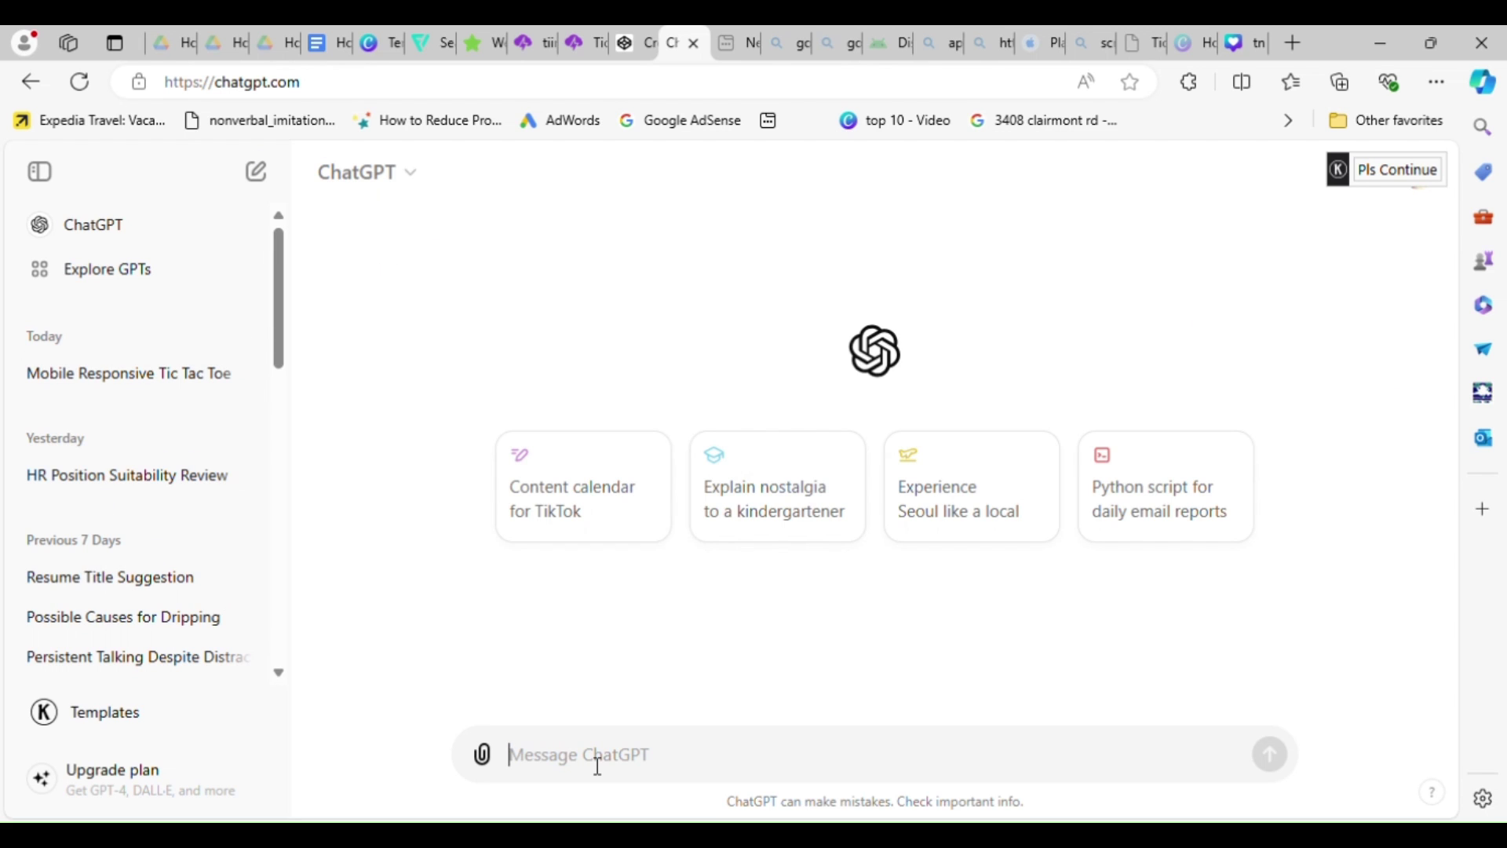
Send ChatGPT the prompt for a mobile-responsive tic tac toe game, then go to CodePen.
type("I want to create a tic tac toe game so generate the mobile responsive code for html, java script, and css")
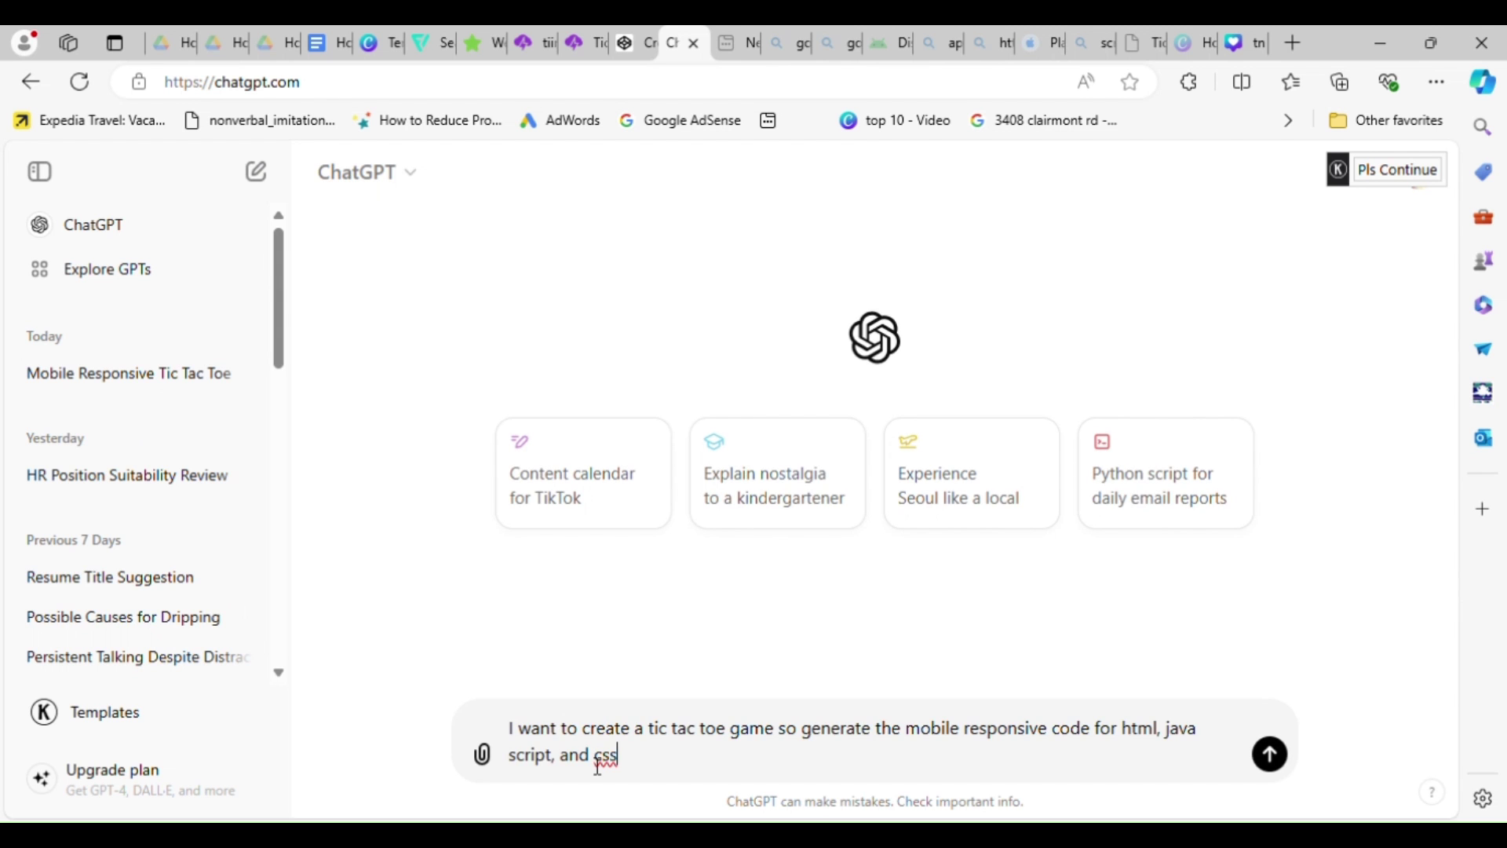
left_click(1270, 754)
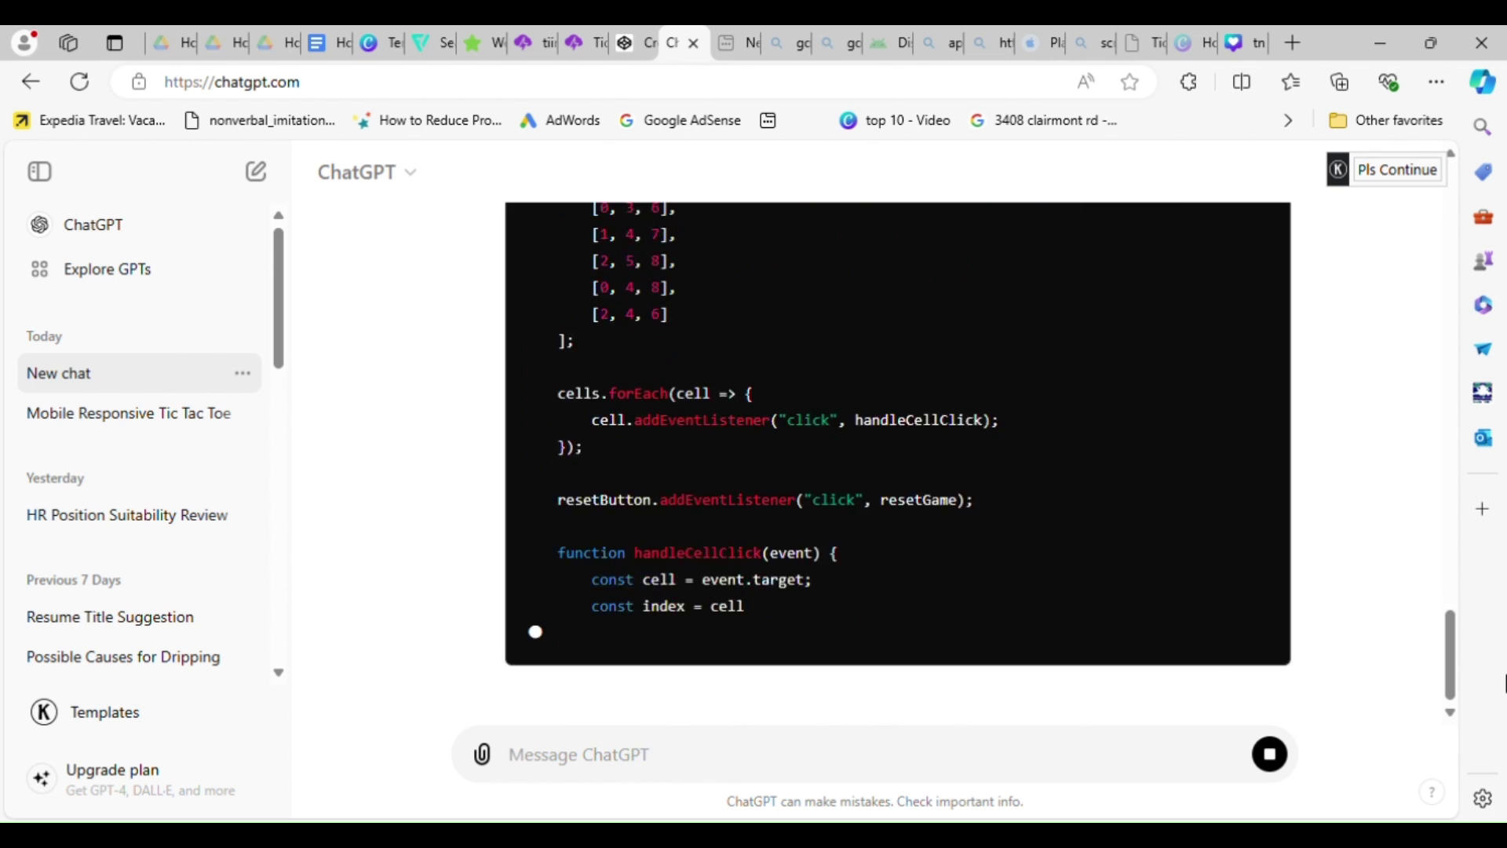
key("ctrl+shift+Tab")
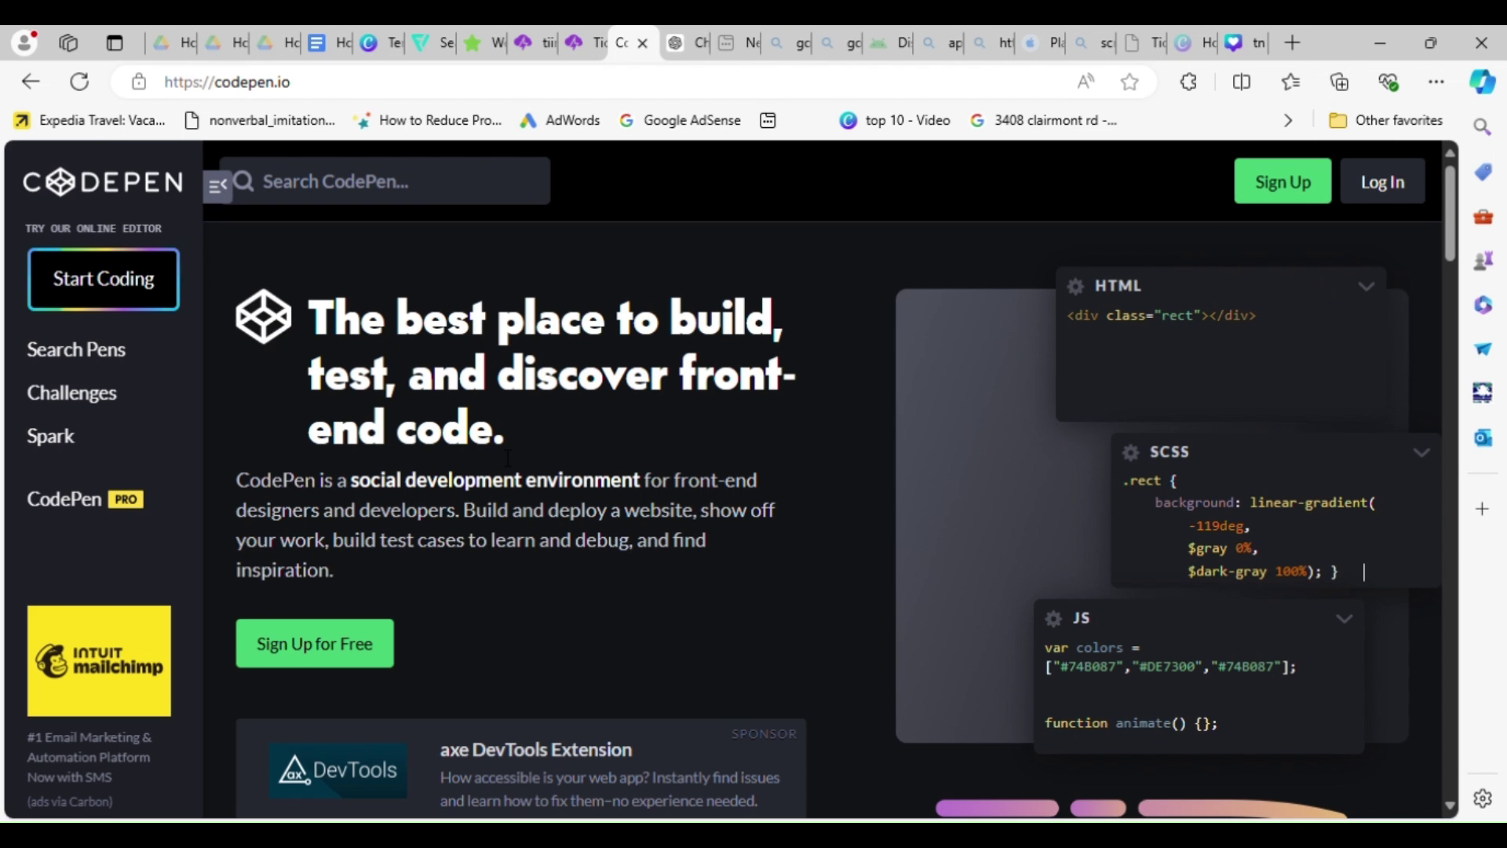
Start a new CodePen pen for the generated game code and enlarge the preview to show the grid.
left_click(103, 279)
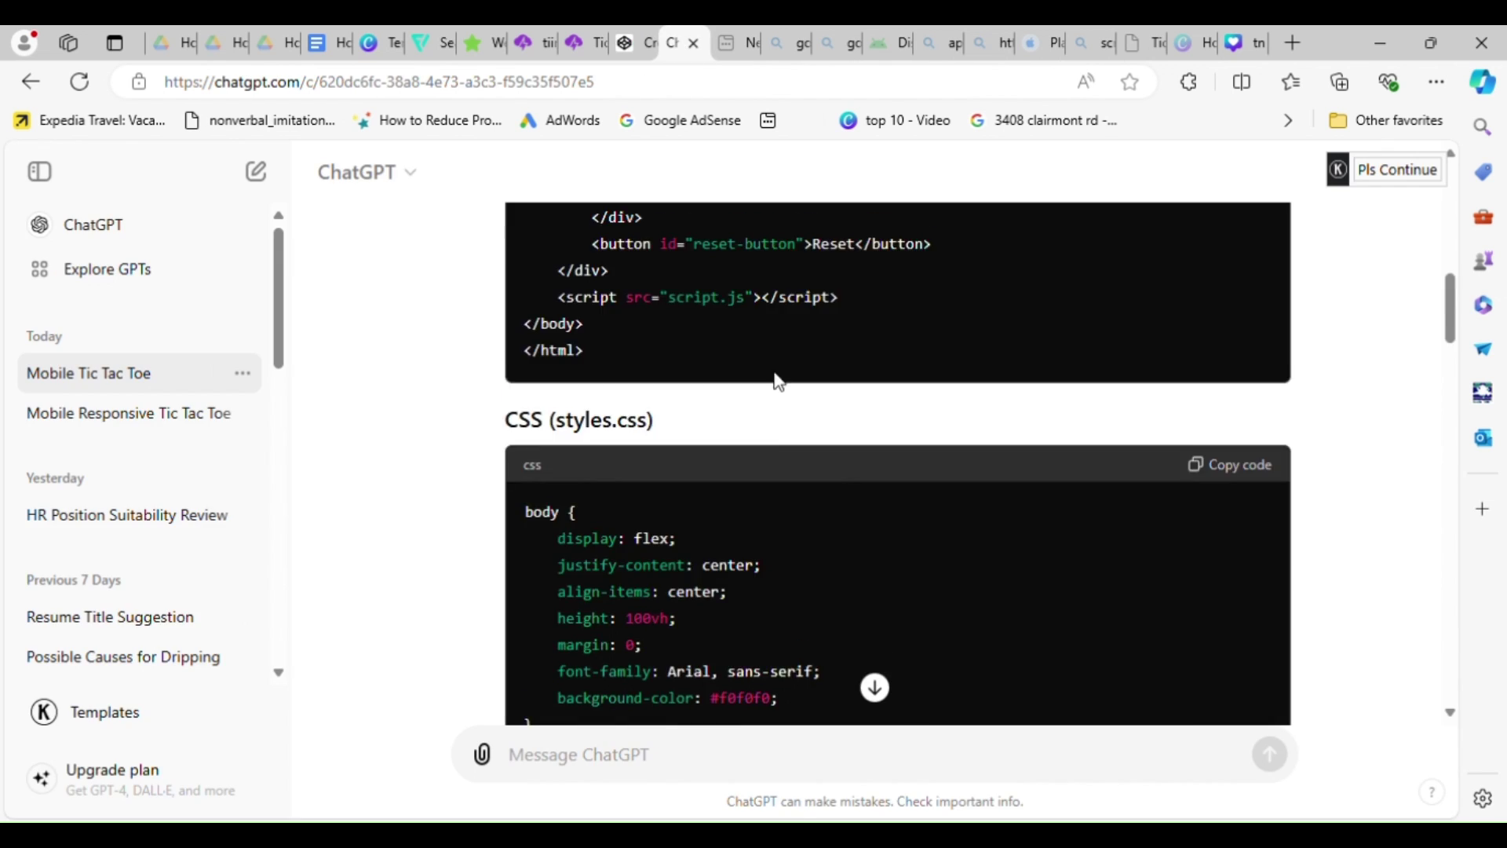
scroll(774, 379, "down", 5)
left_click(633, 43)
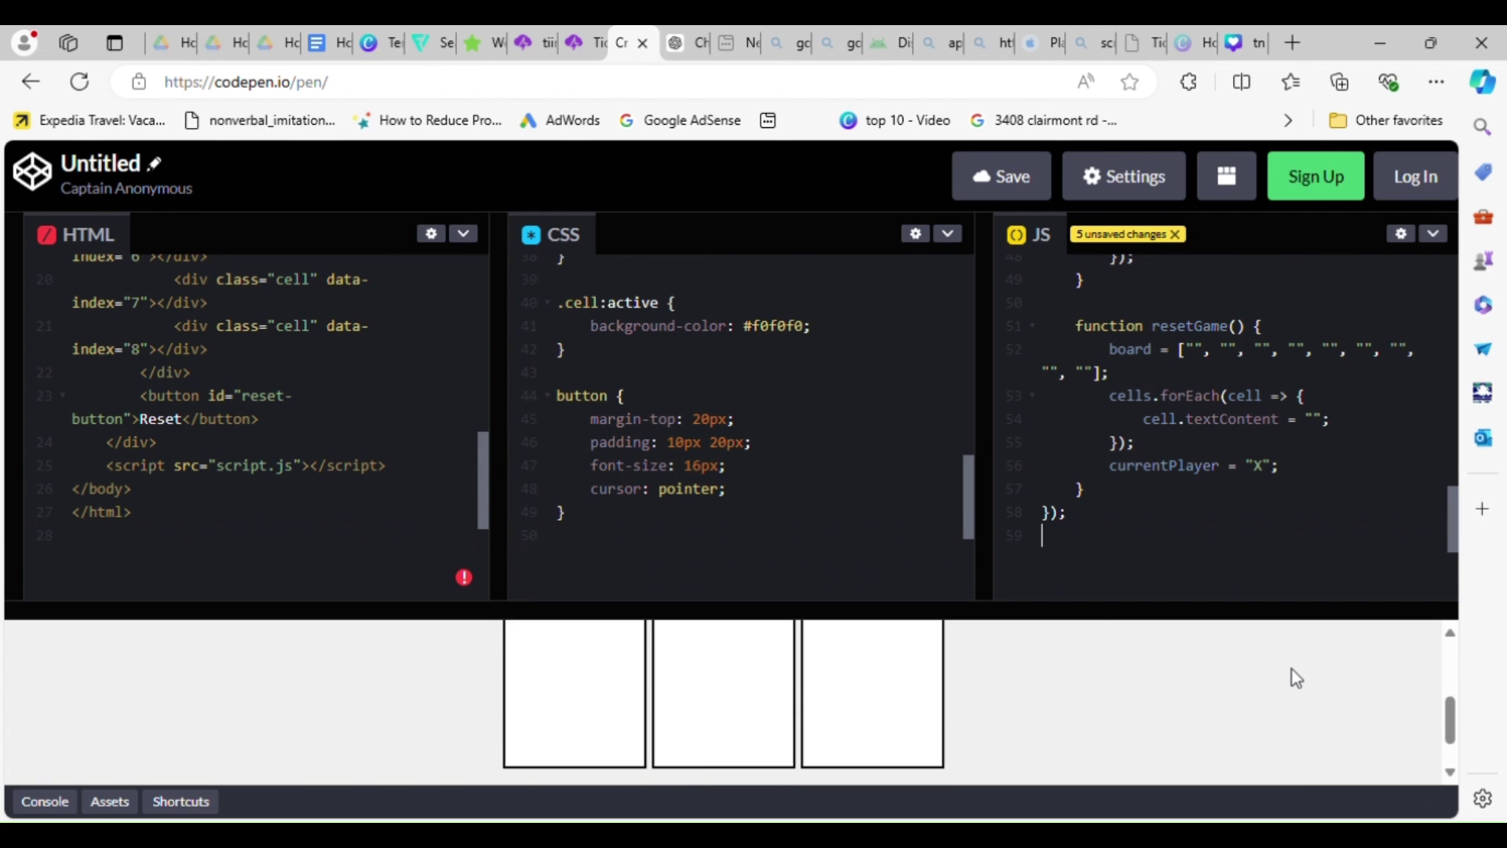
left_click_drag(1178, 607, 1025, 366)
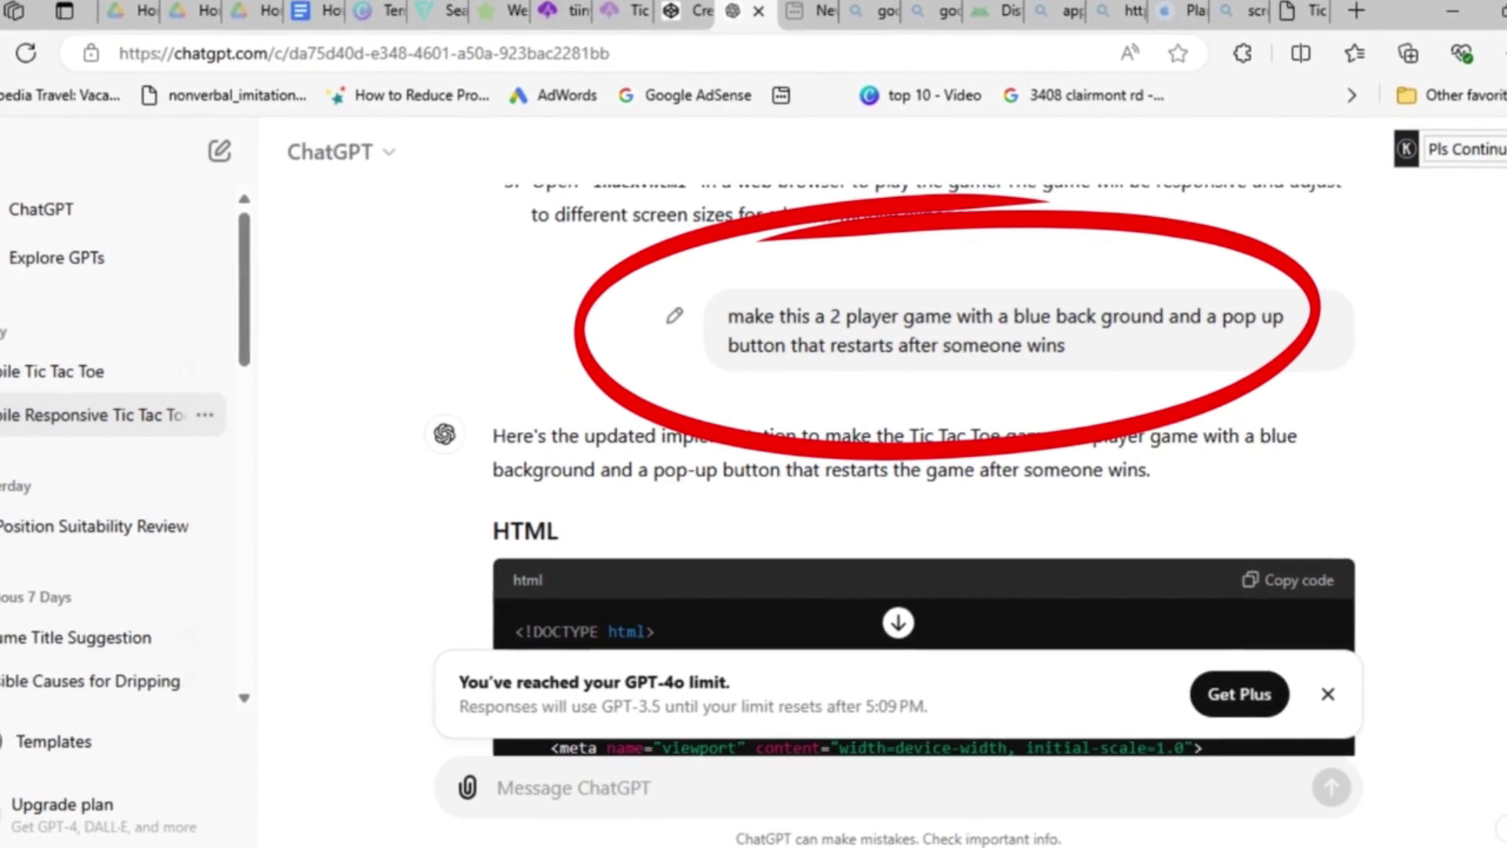
Alternate X and O in the CodePen preview until X wins in the middle-left square.
left_click(602, 496)
left_click(722, 610)
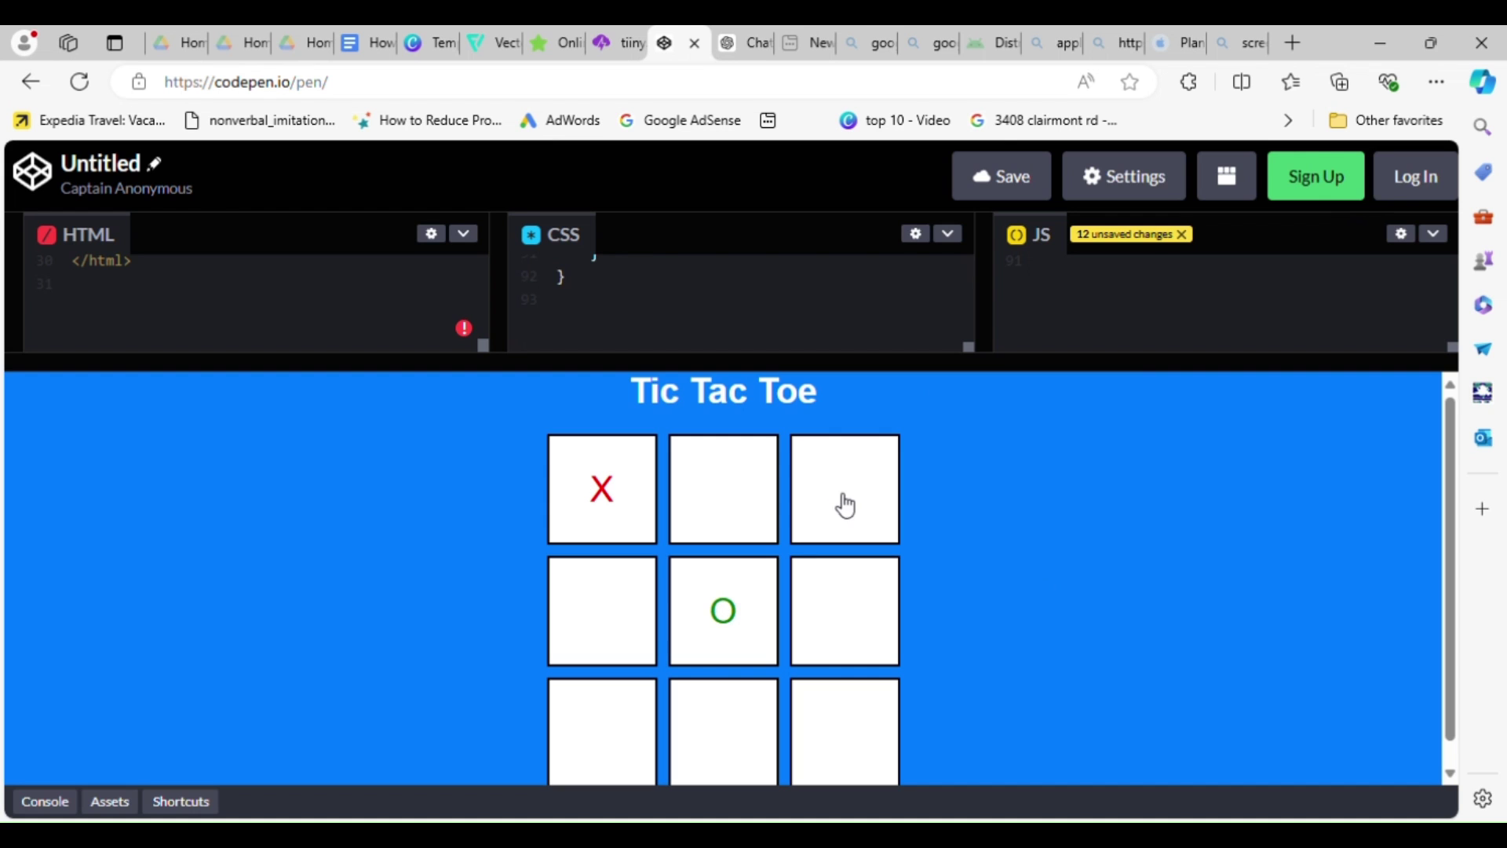
left_click(845, 489)
left_click(723, 489)
left_click(723, 733)
left_click(602, 733)
left_click(844, 733)
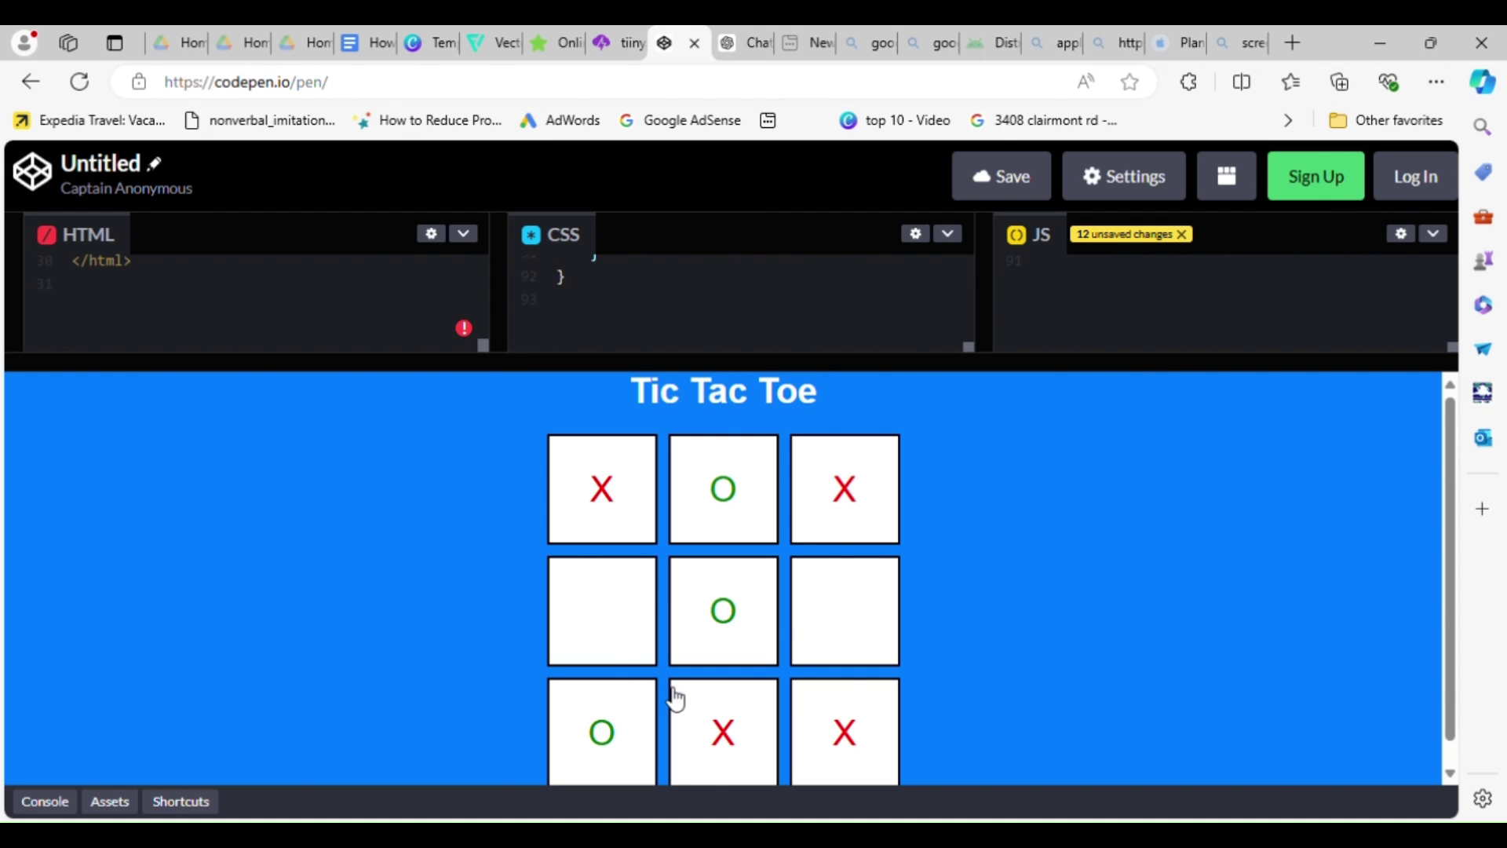
left_click(602, 609)
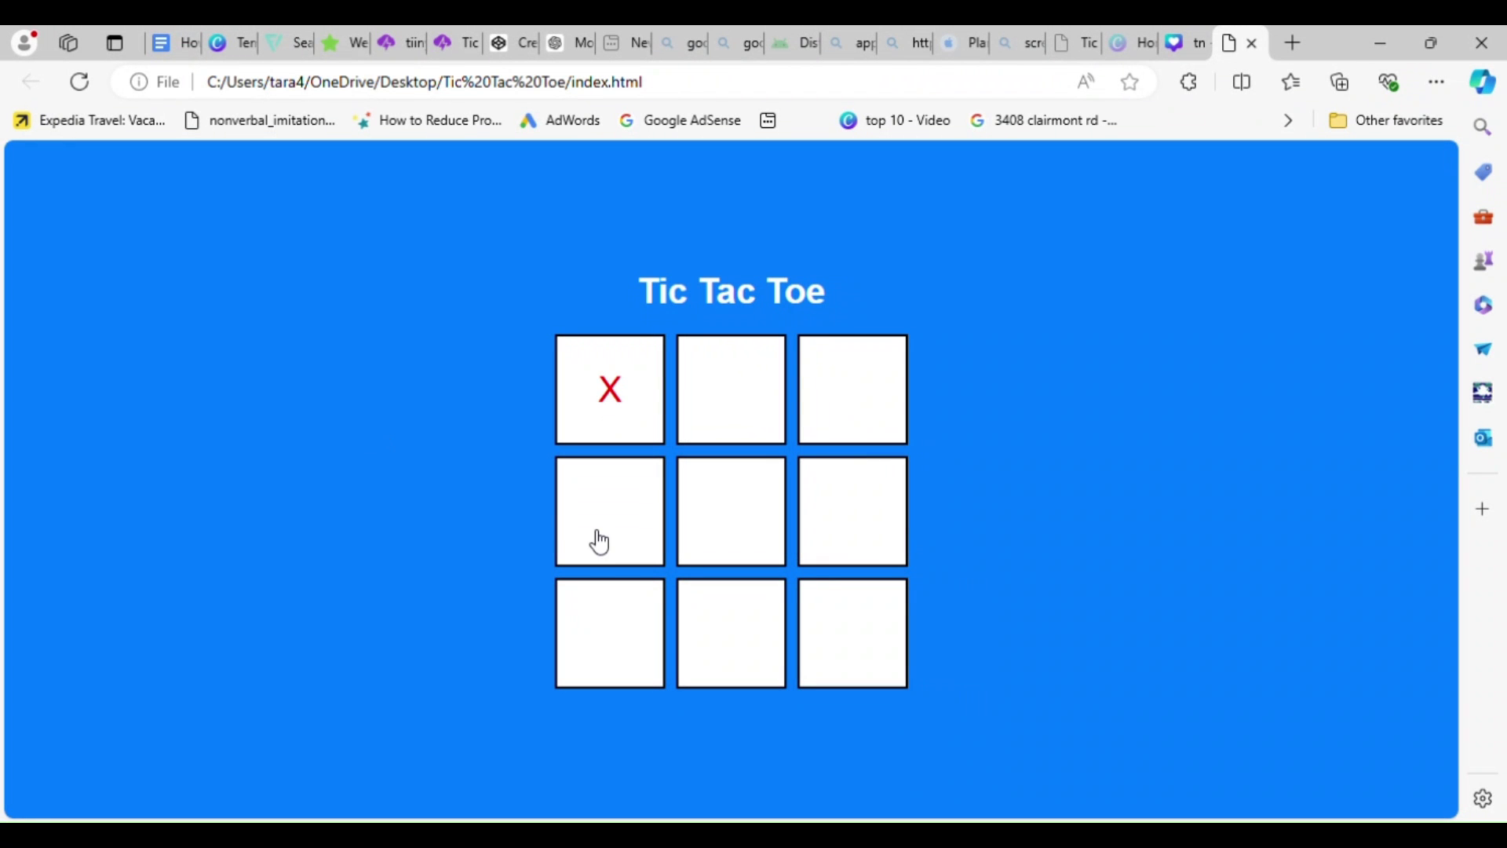
Play the local index.html game until X wins in the bottom-right square.
left_click(598, 540)
left_click(849, 407)
left_click(754, 414)
left_click(749, 500)
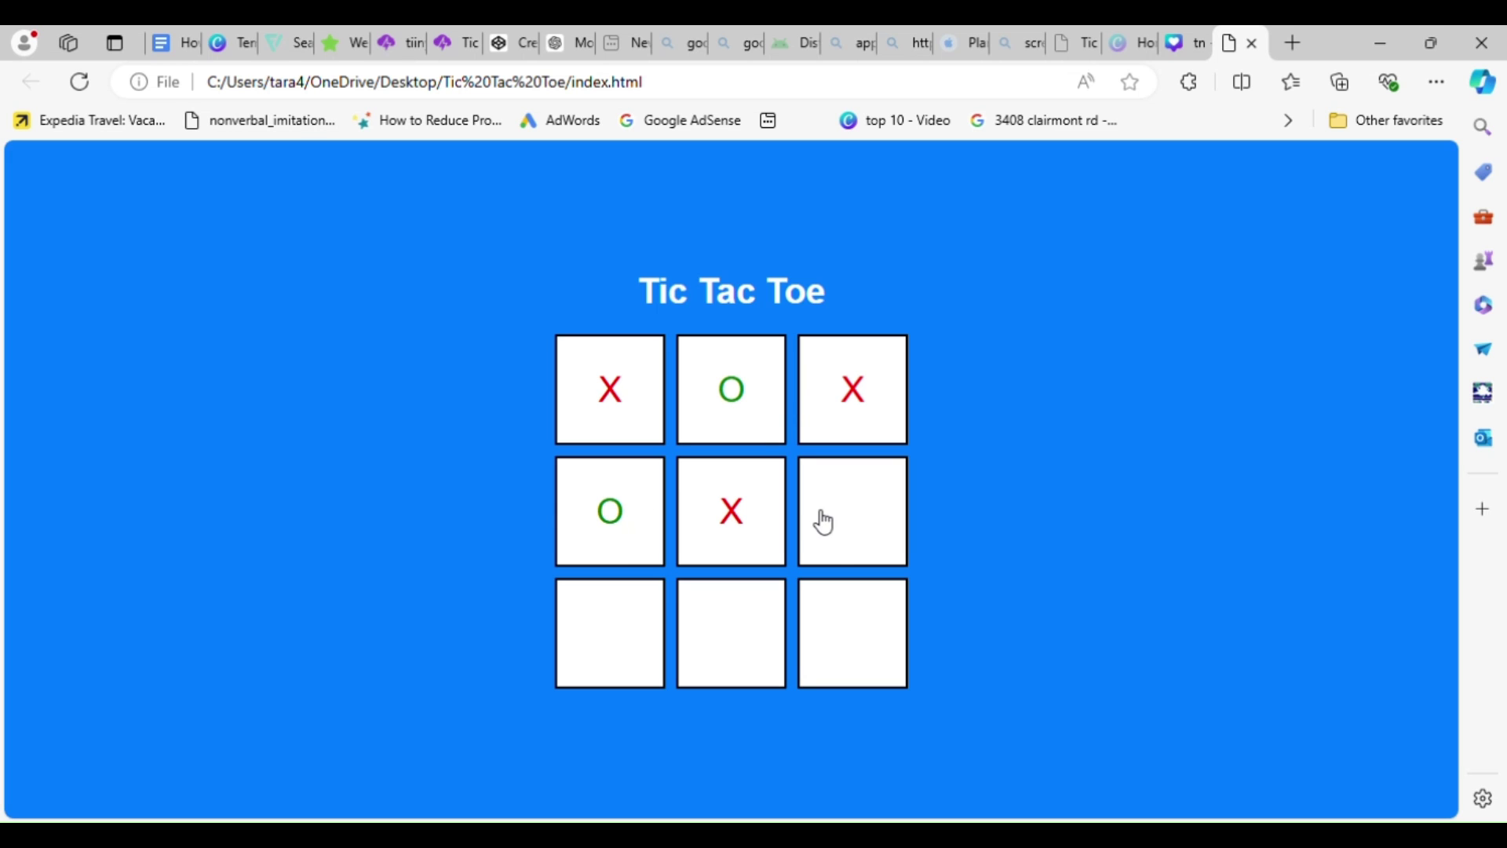
left_click(838, 518)
left_click(846, 629)
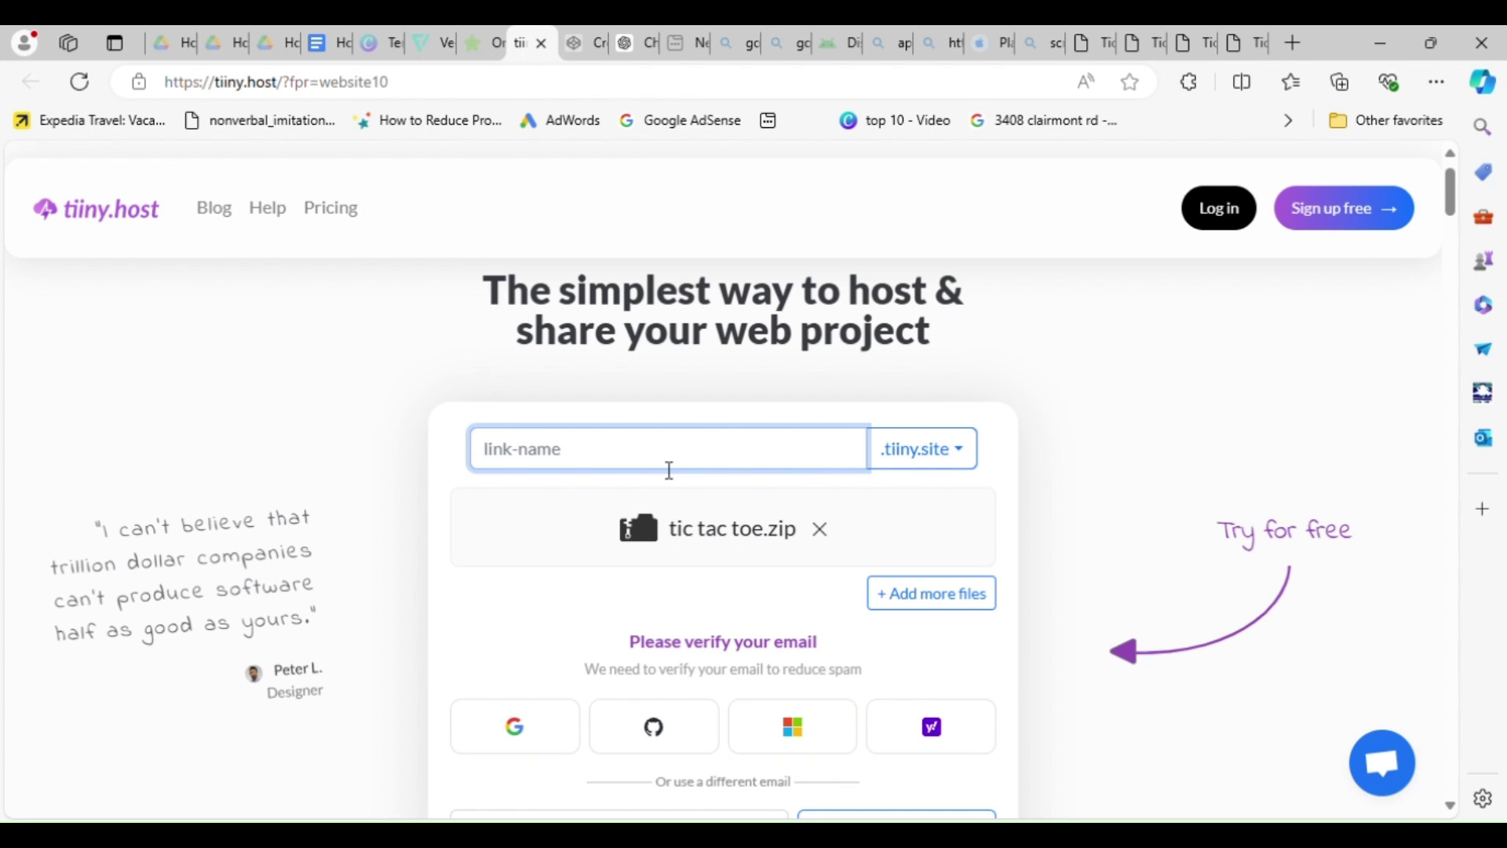
type("tic")
Fix the link name, verify with Google to publish, and open the live game site.
key("BackSpace")
key("BackSpace")
key("BackSpace")
type("Lala")
type("sTT")
type("TT")
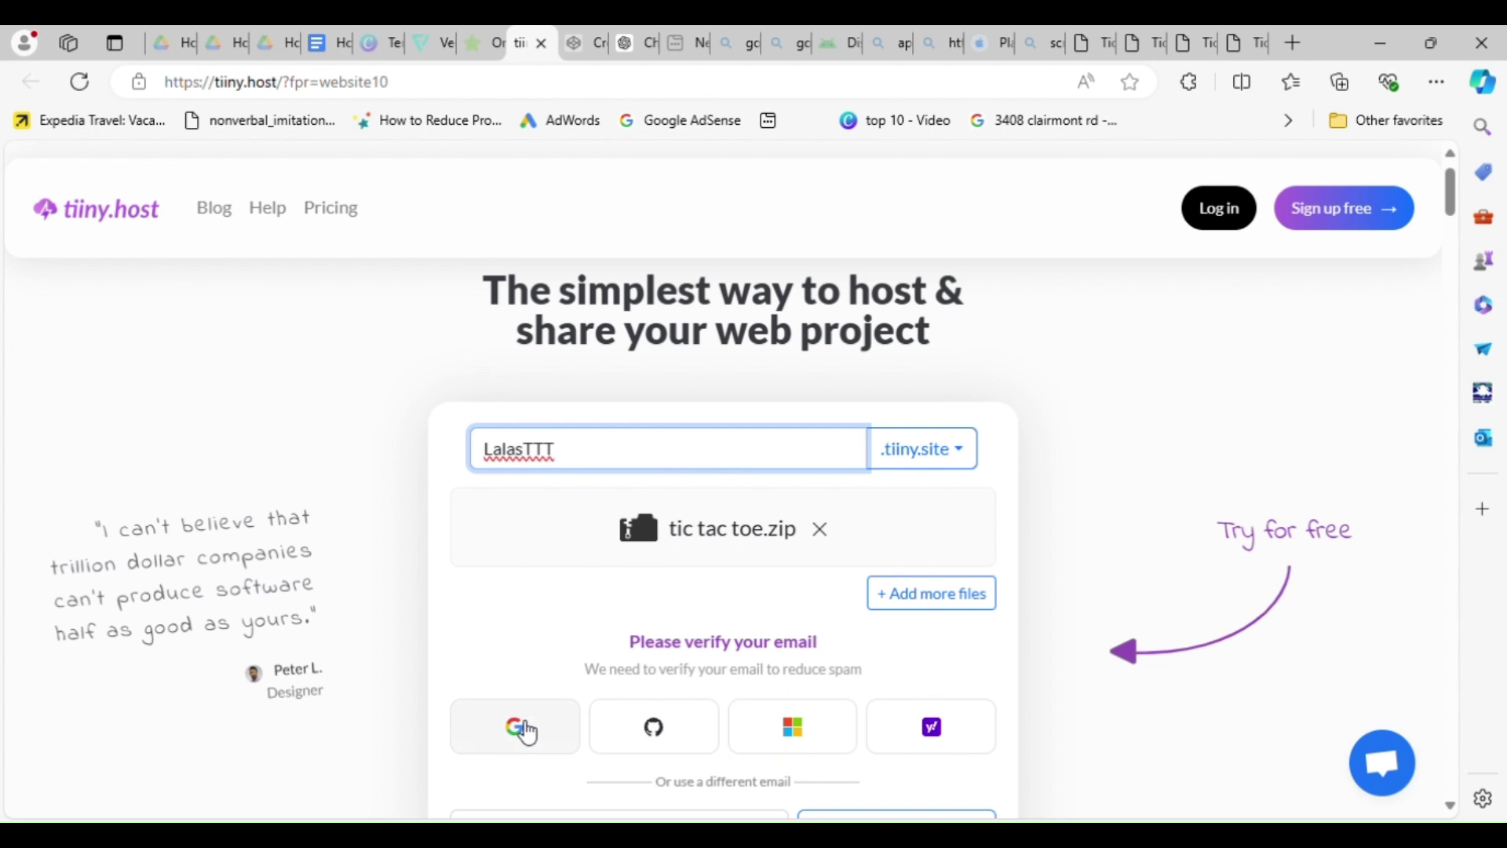
left_click(522, 729)
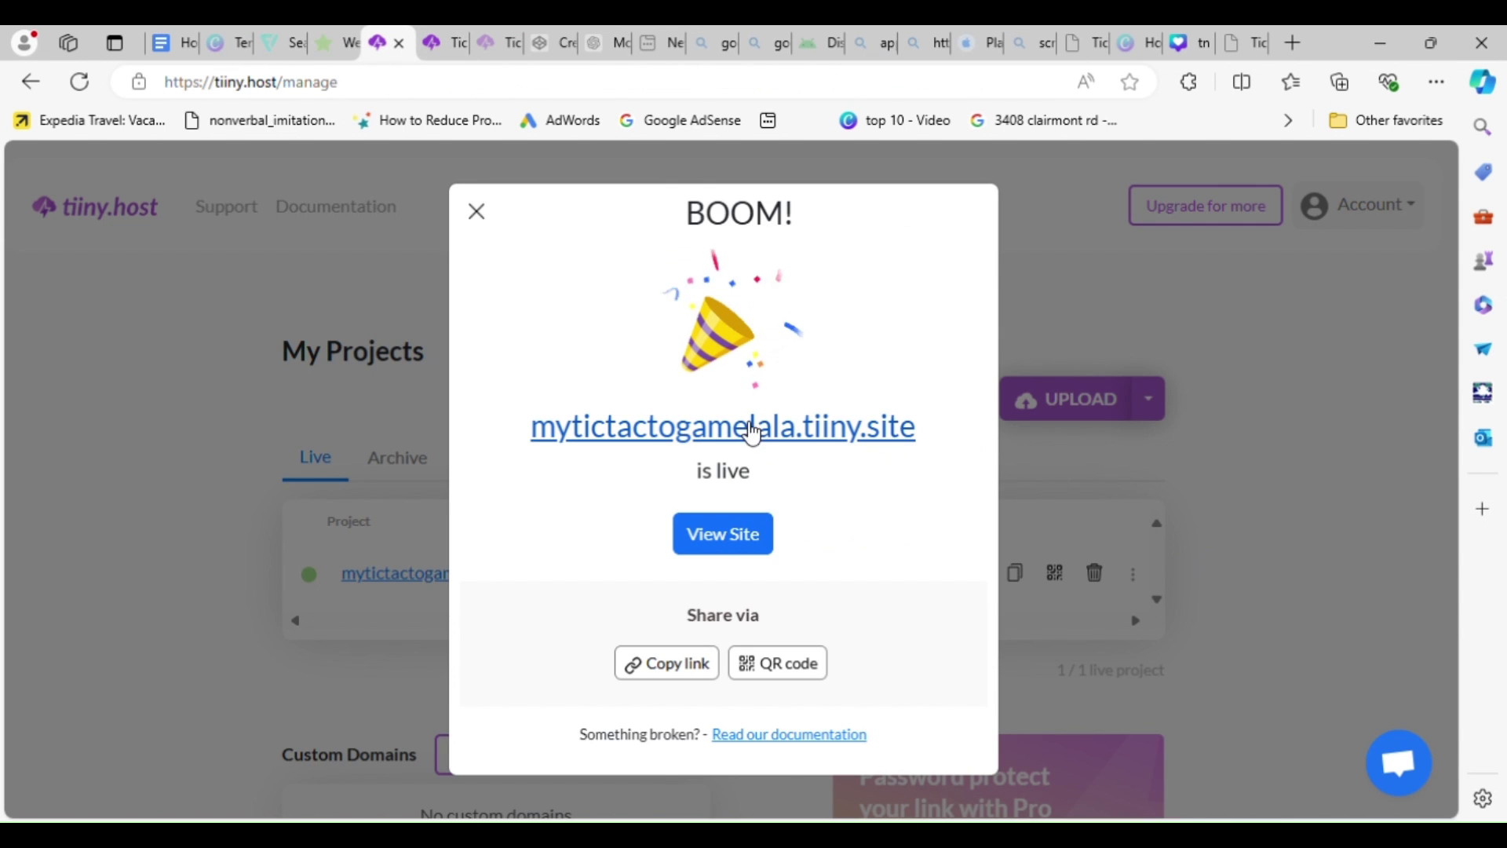
left_click(723, 533)
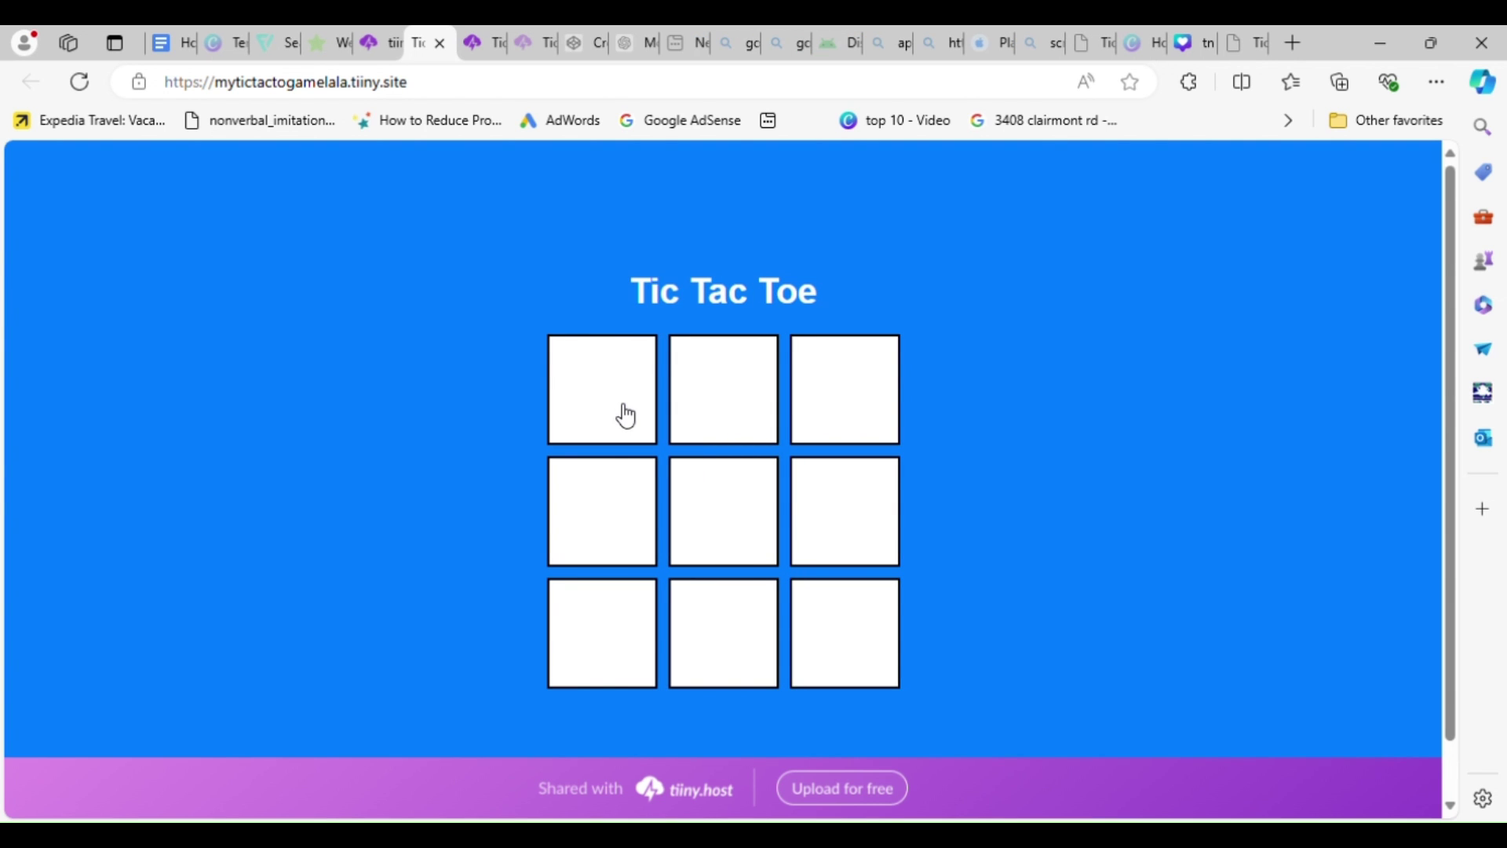
Play a live round until O wins in the bottom-middle square, then restart the game.
left_click(625, 412)
left_click(730, 400)
left_click(845, 391)
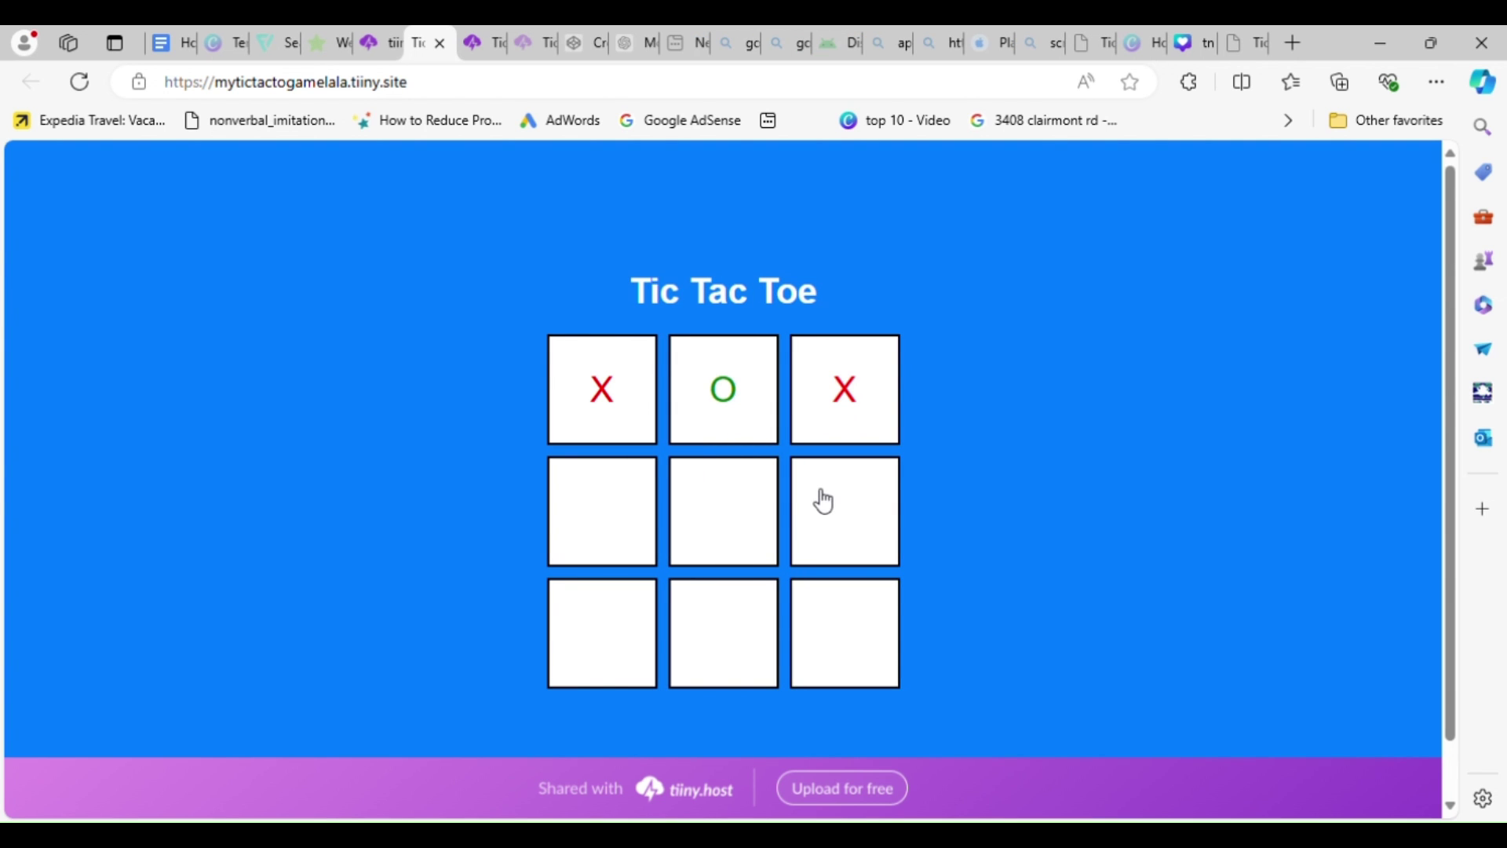
left_click(724, 511)
left_click(843, 518)
left_click(724, 633)
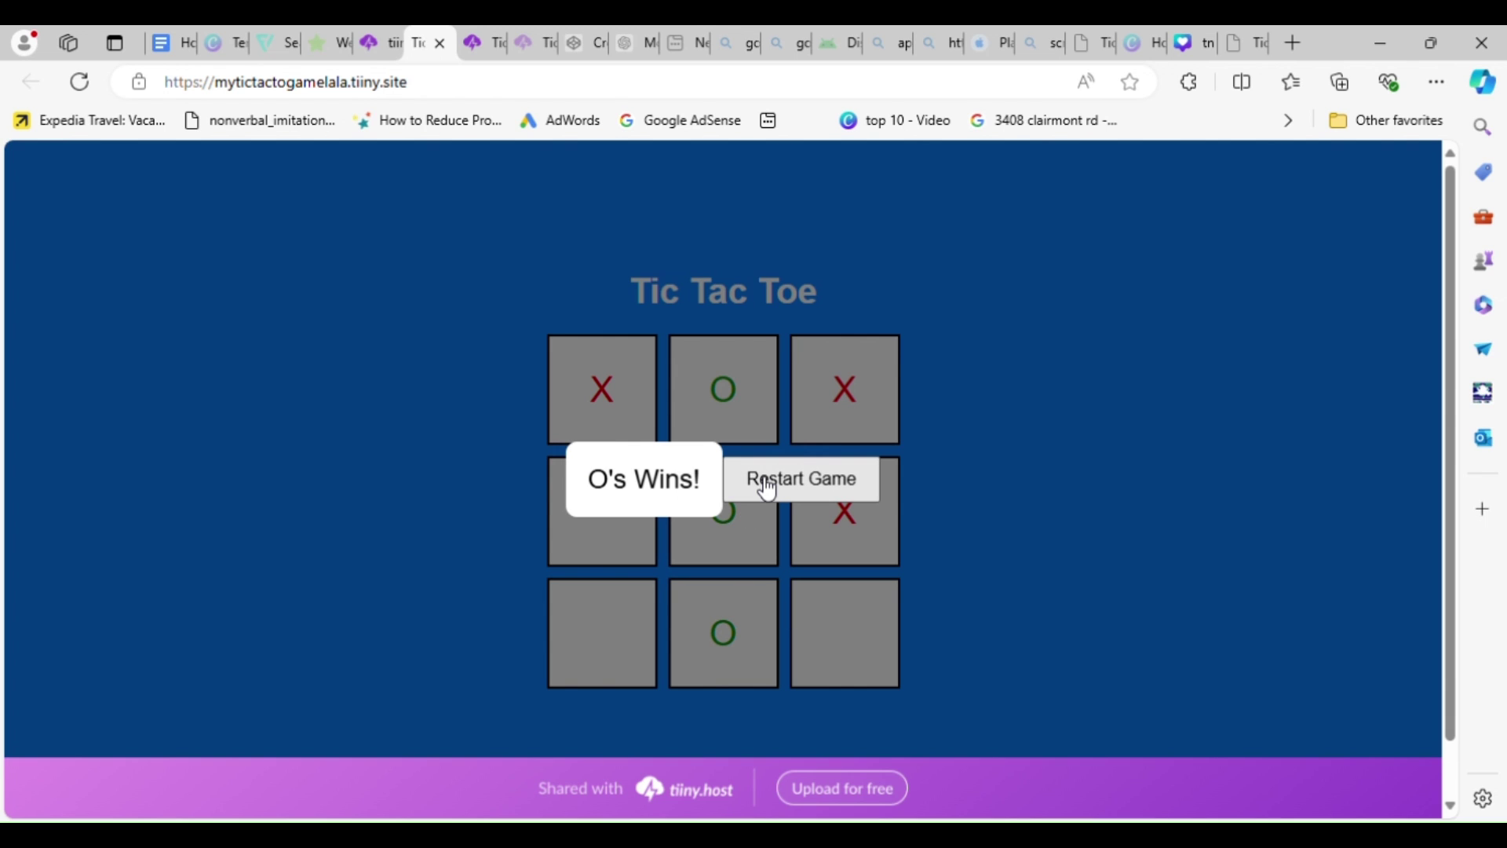
left_click(841, 489)
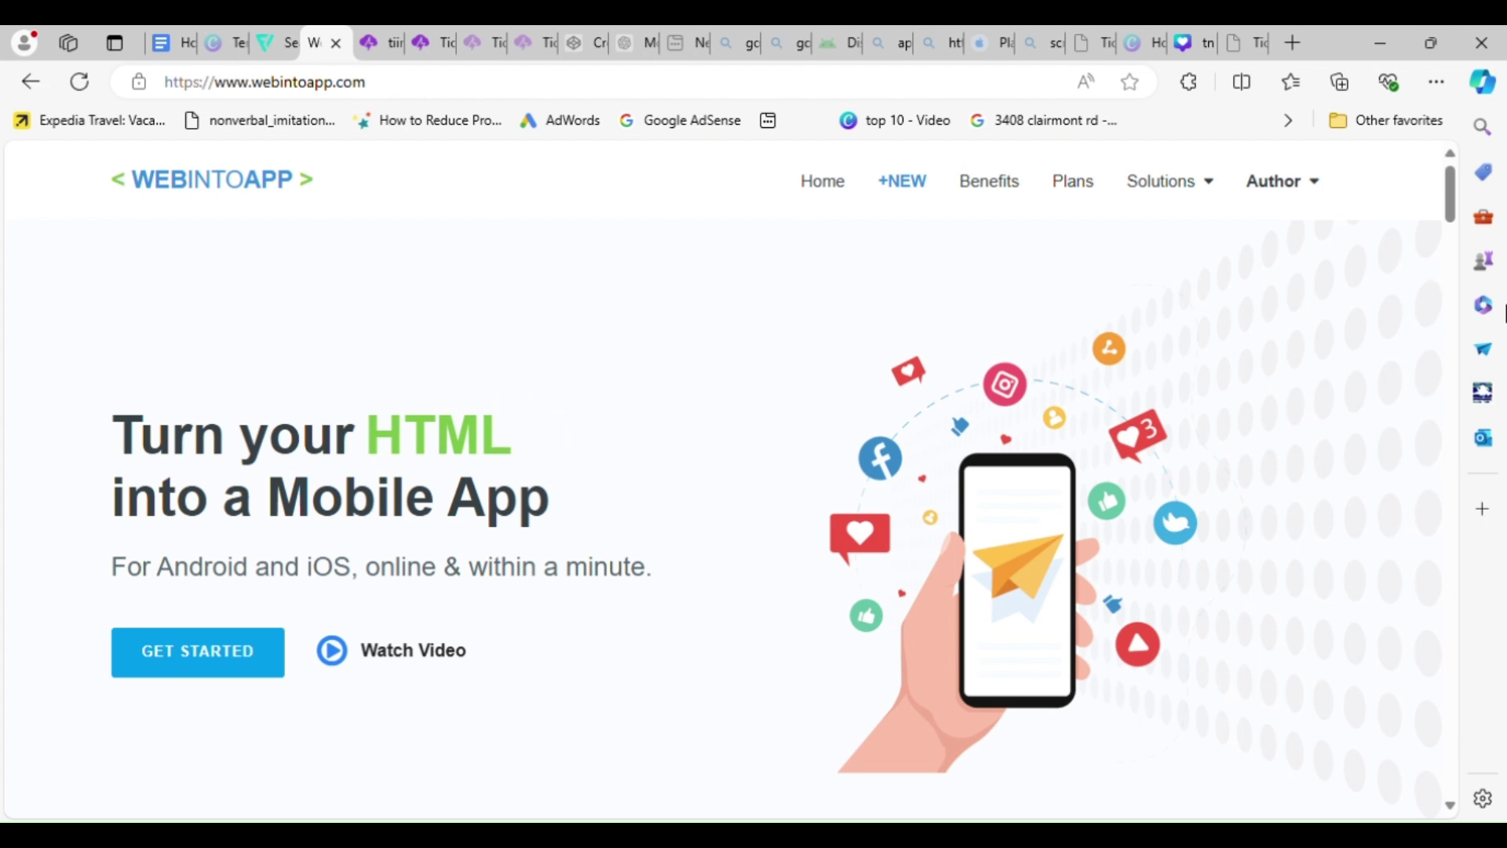
Create a WebIntoApp app from the mytictactogamelala.tiiny.site Online URL and continue to app details.
left_click(251, 657)
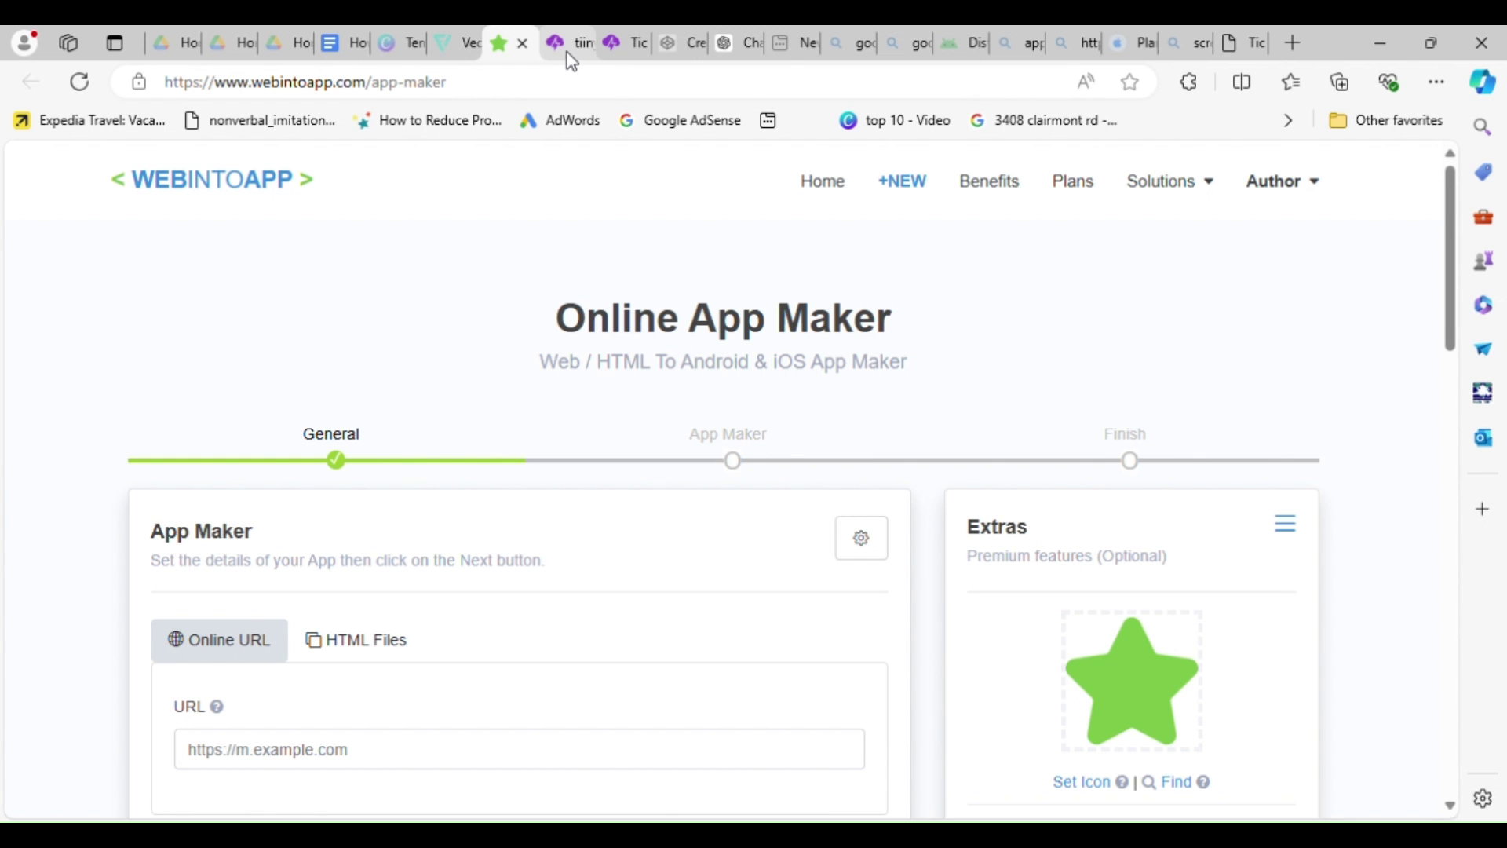
left_click(567, 51)
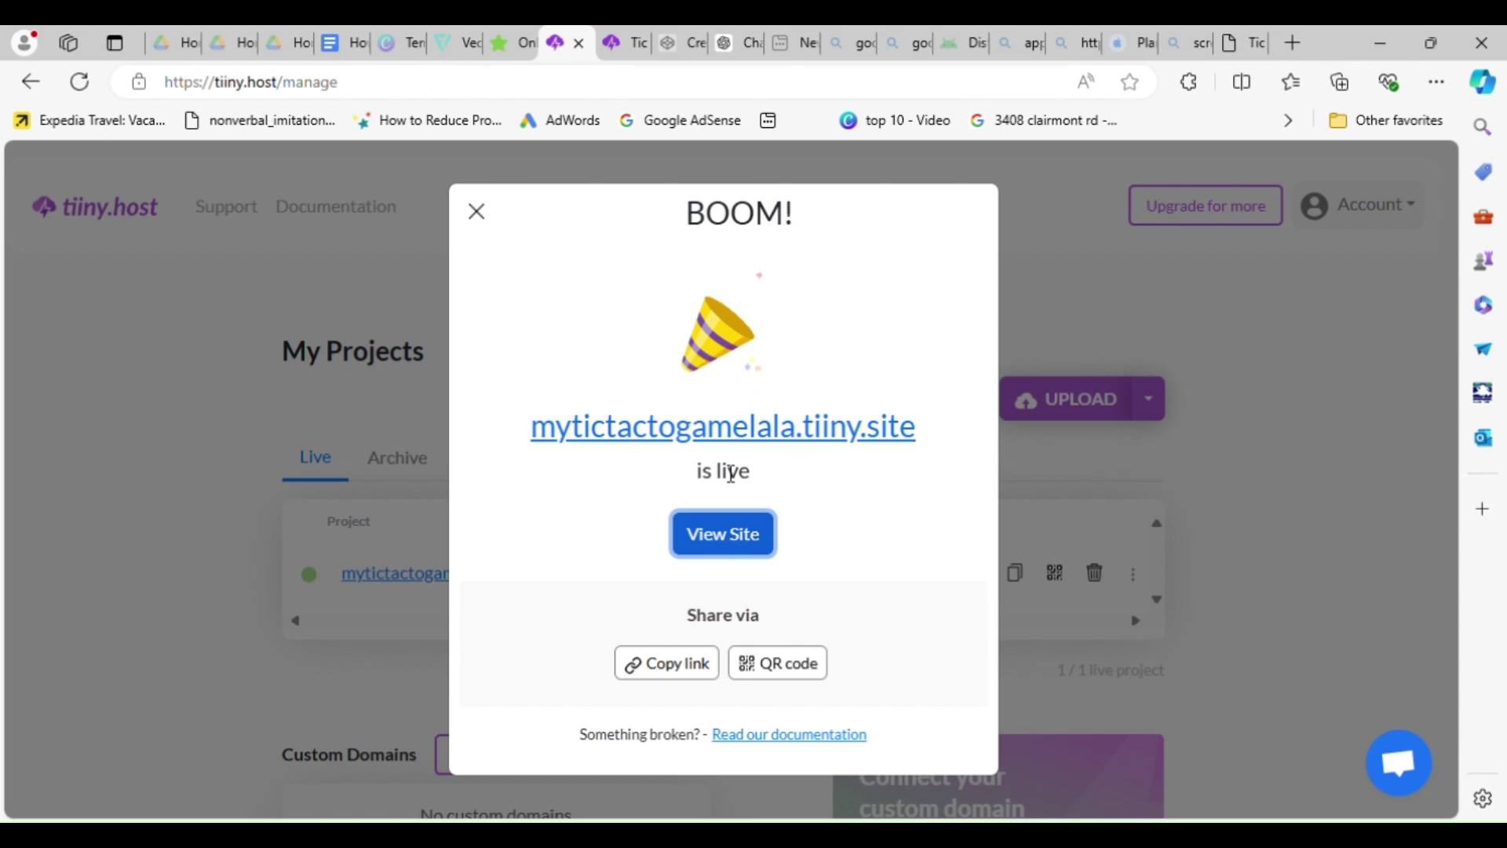
left_click(512, 43)
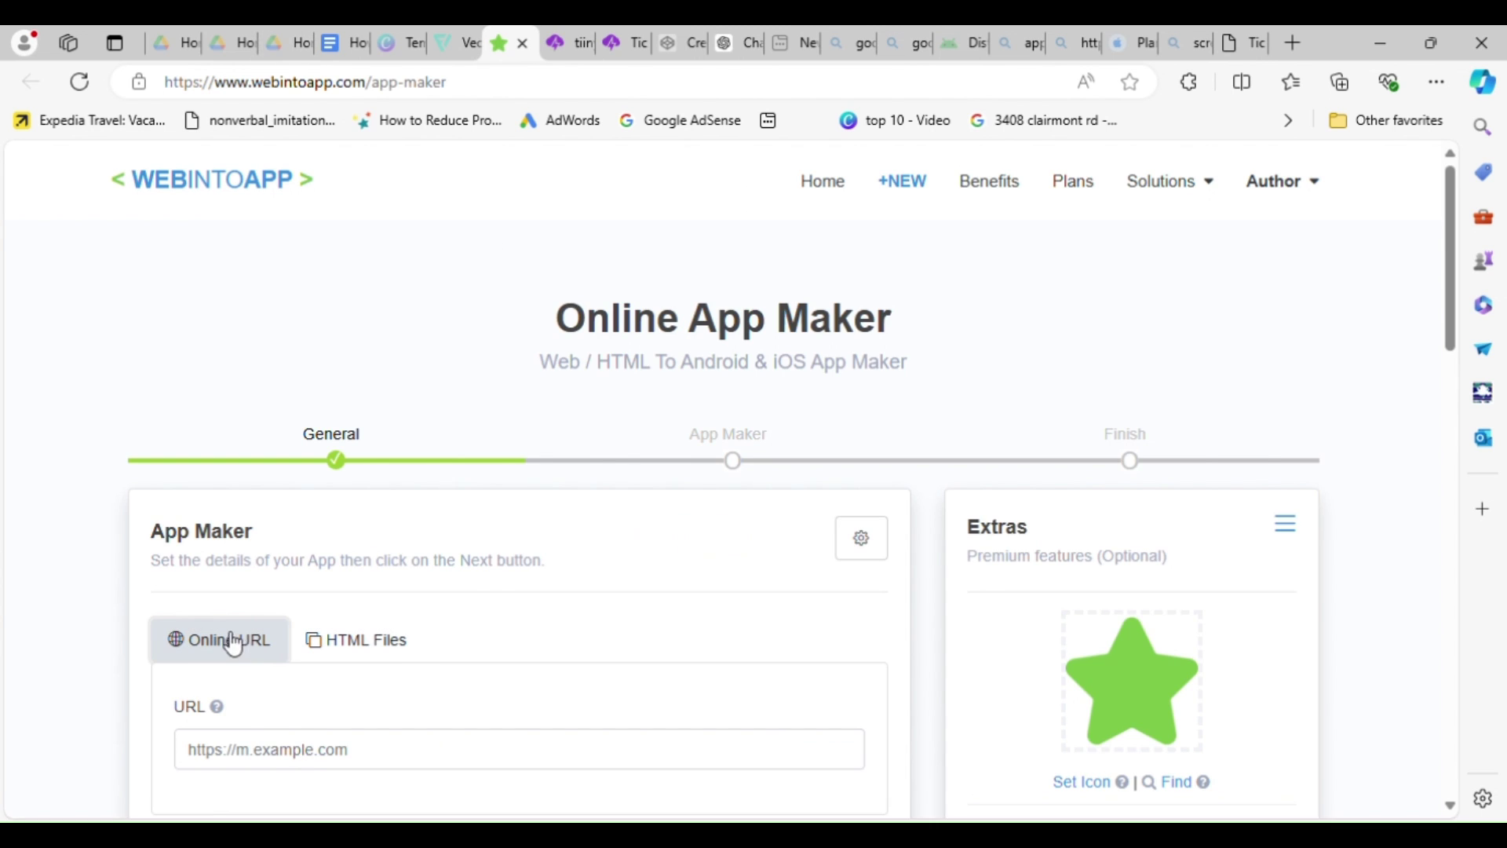
left_click(319, 747)
type("https://mytictactogamelala.tiiny.site")
scroll(531, 605, "down", 3)
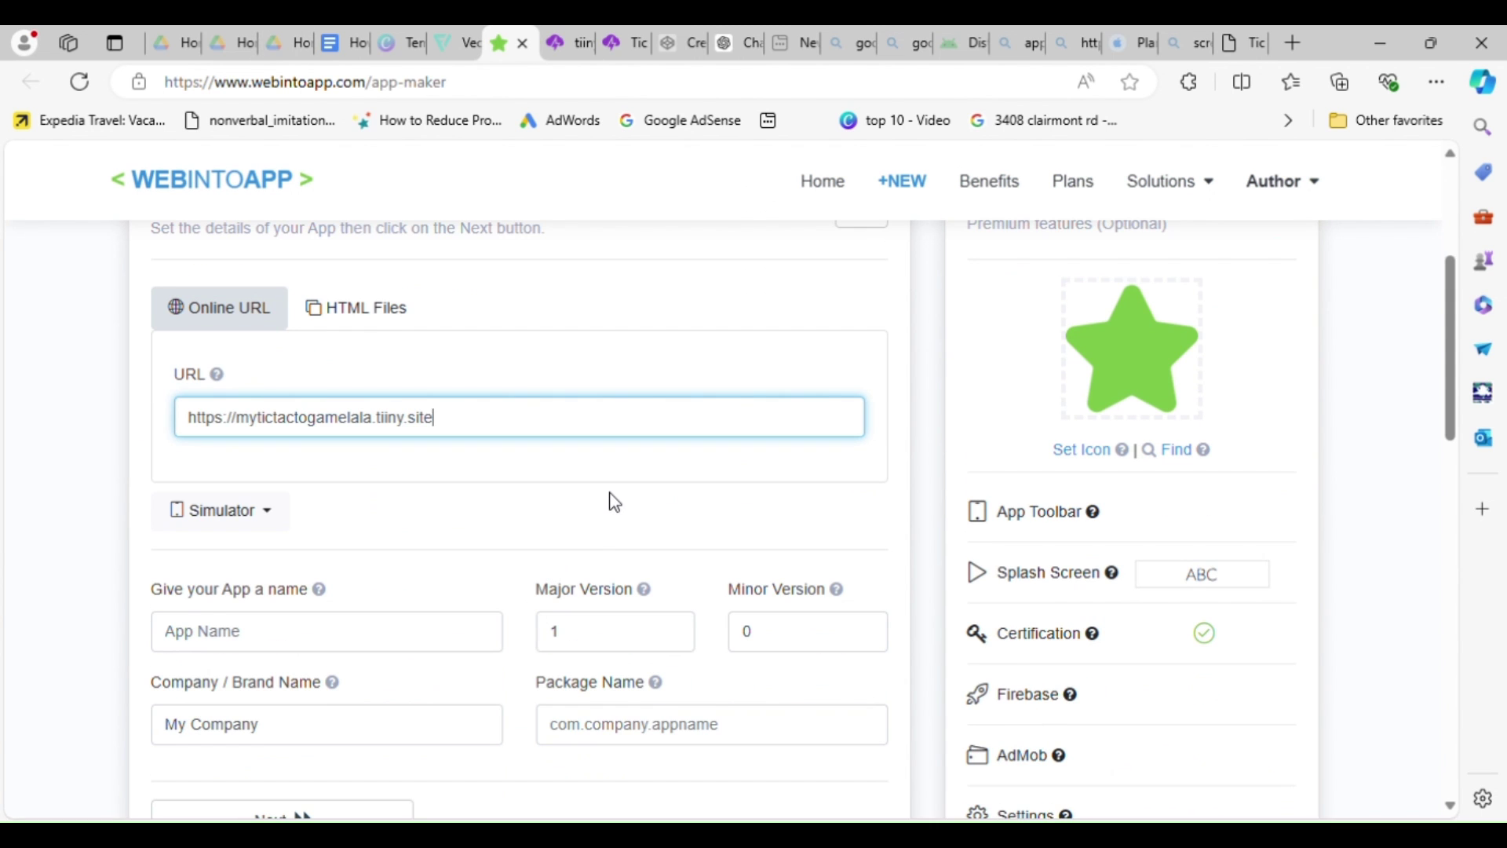
left_click(272, 706)
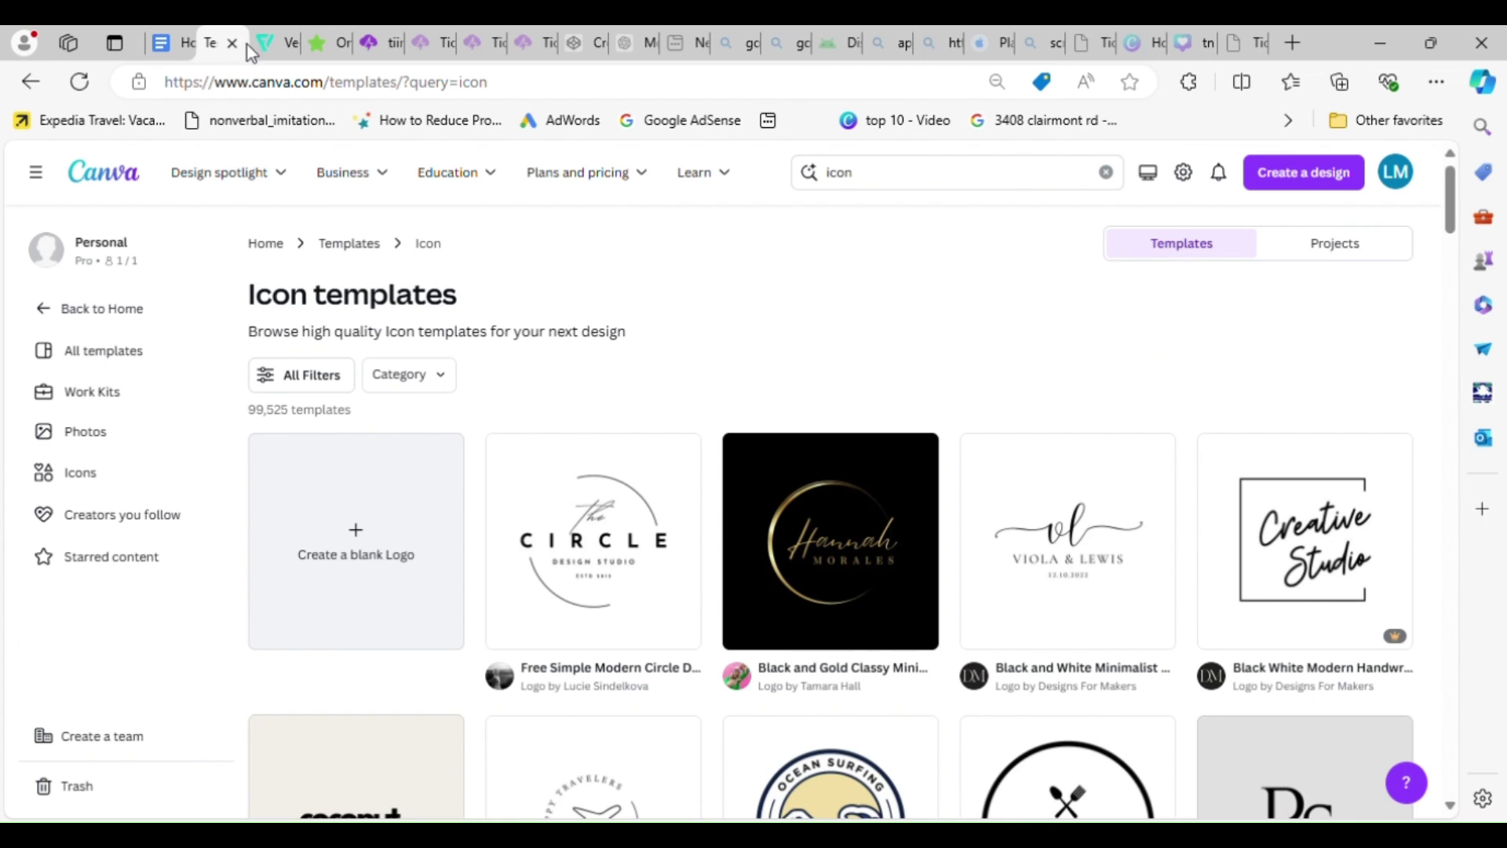
left_click(275, 44)
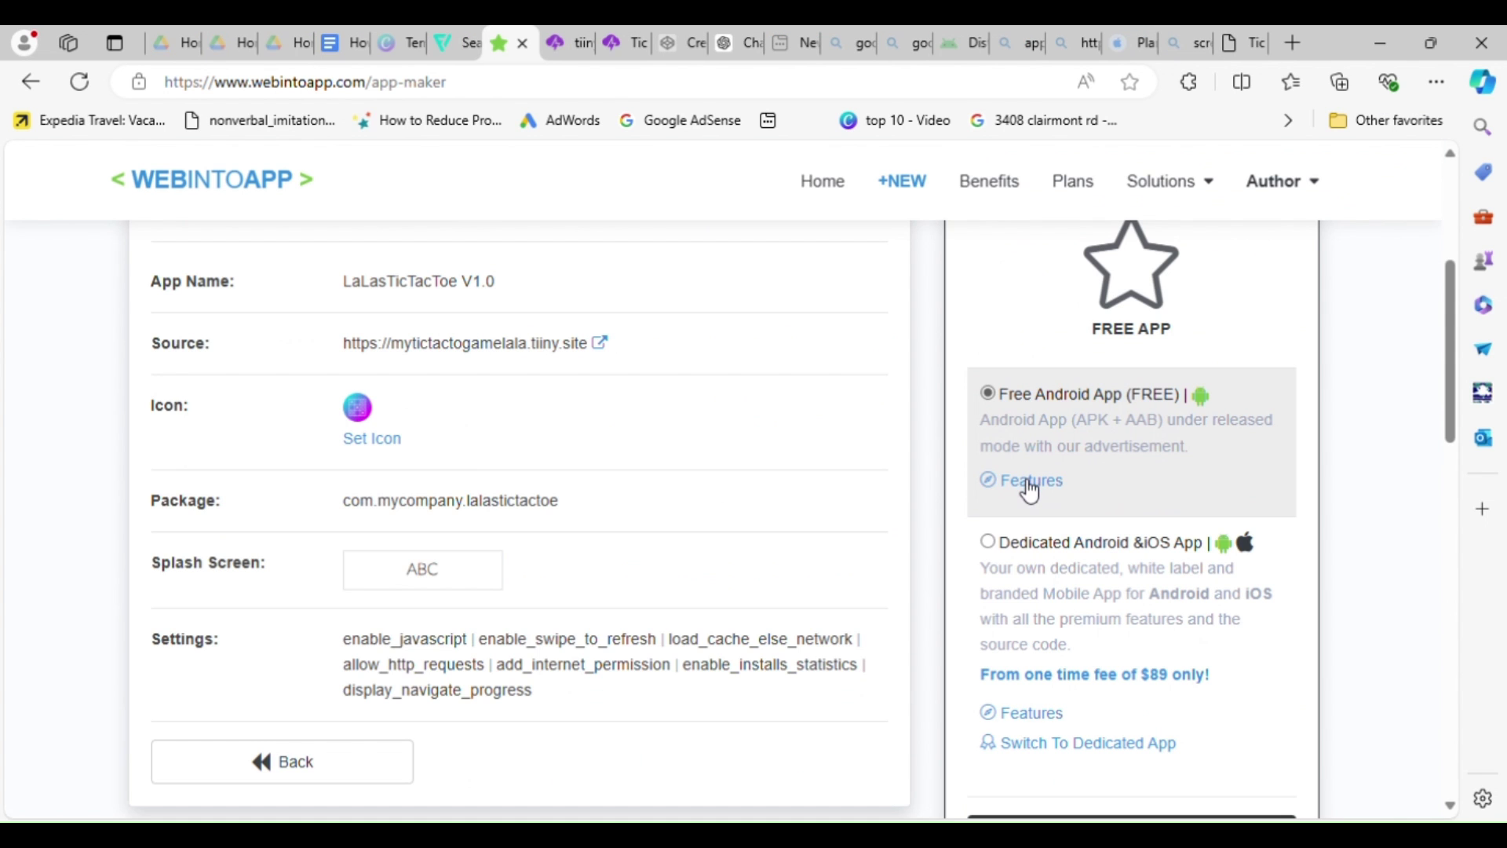
scroll(1095, 530, "down", 3)
scroll(1106, 565, "down", 2)
scroll(1132, 613, "down", 2)
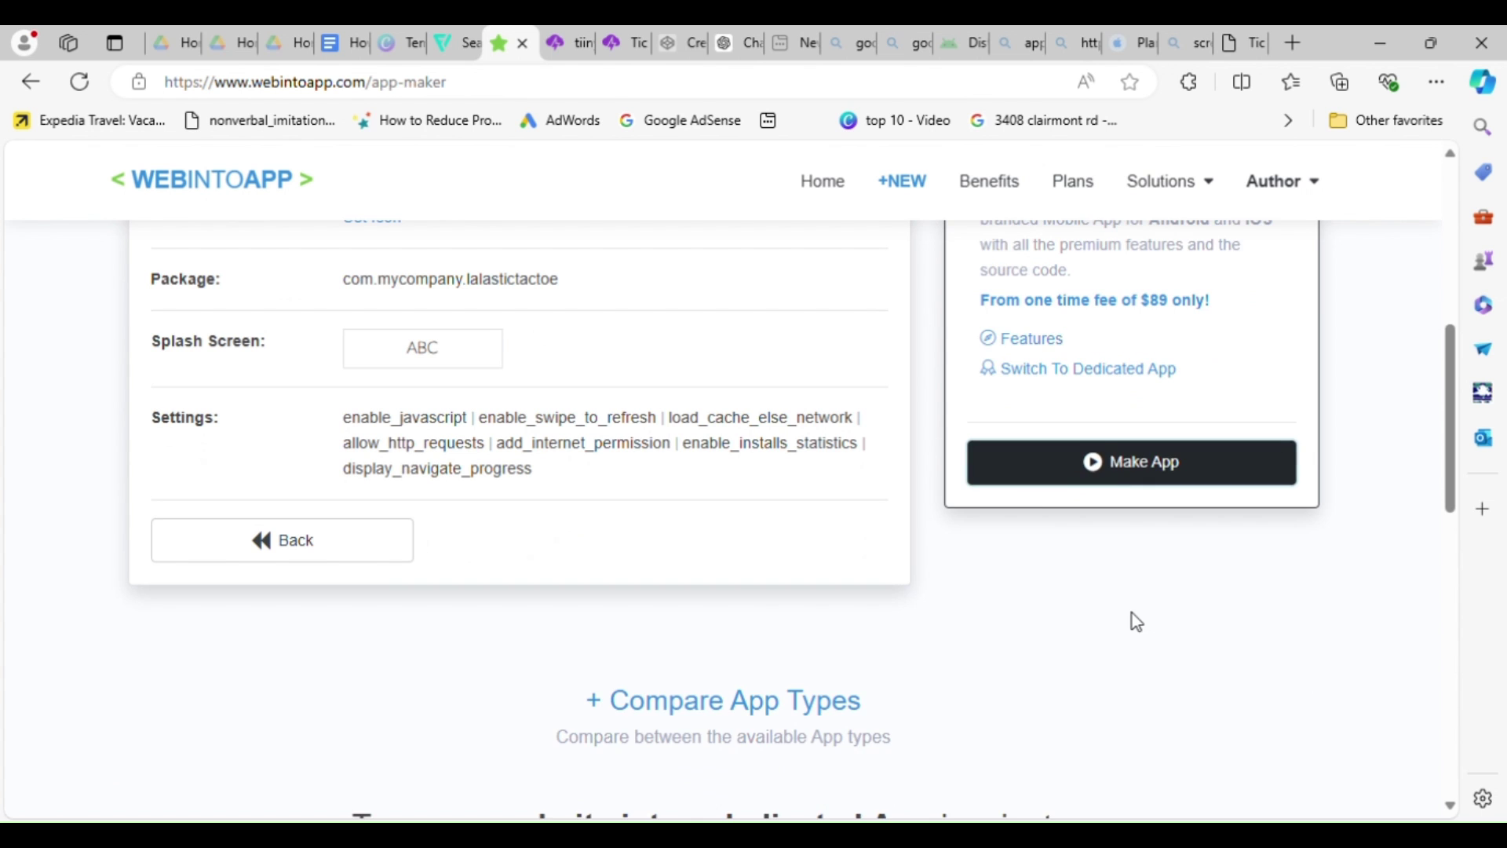
scroll(1131, 613, "up", 2)
scroll(1095, 588, "up", 1)
Complete and submit WebIntoApp's registration form, then run Make App for the free Android build.
left_click(1063, 570)
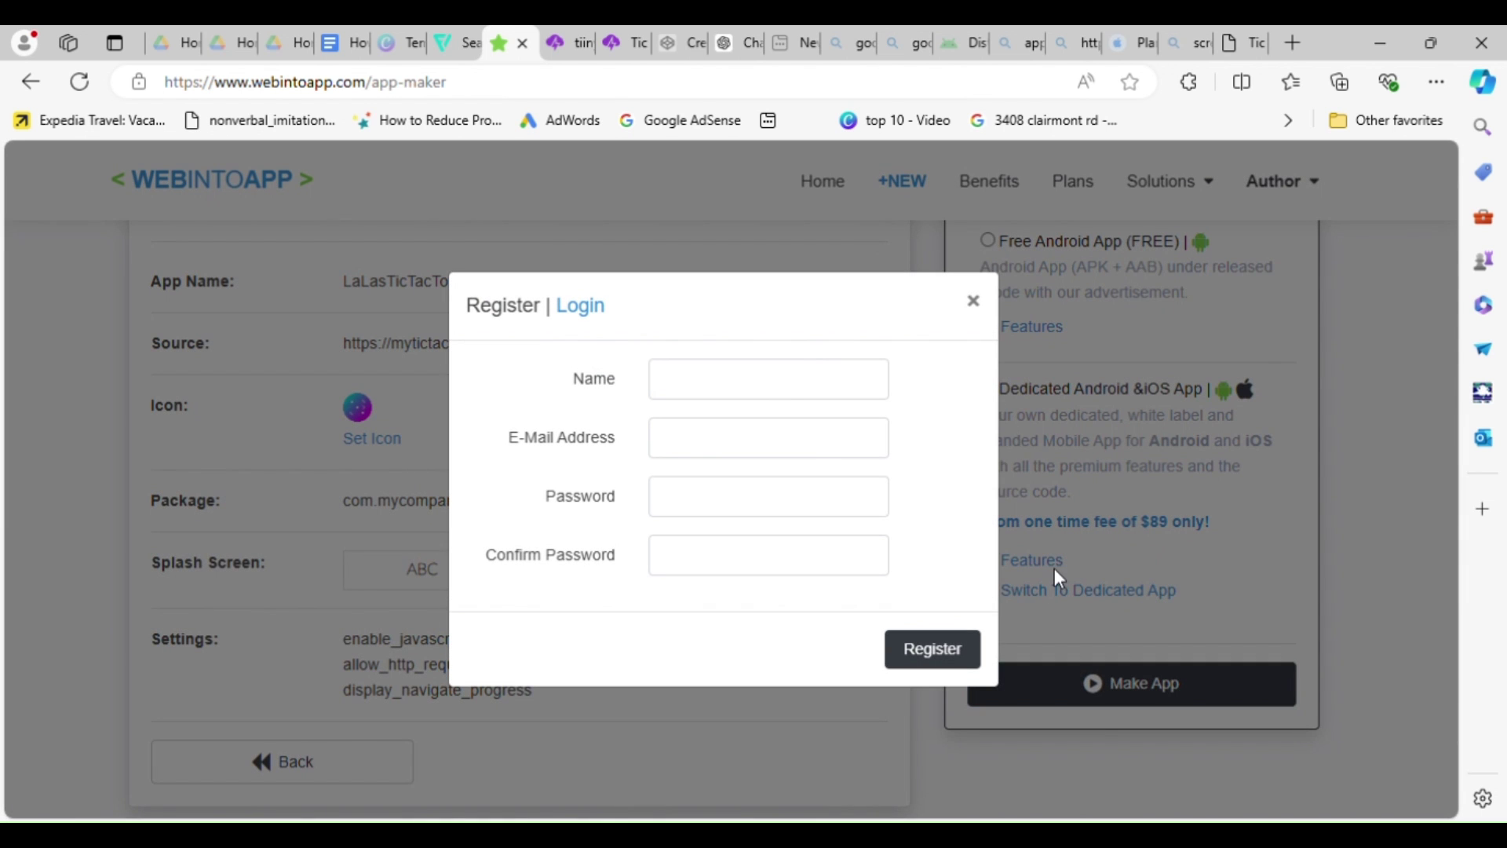
left_click(780, 379)
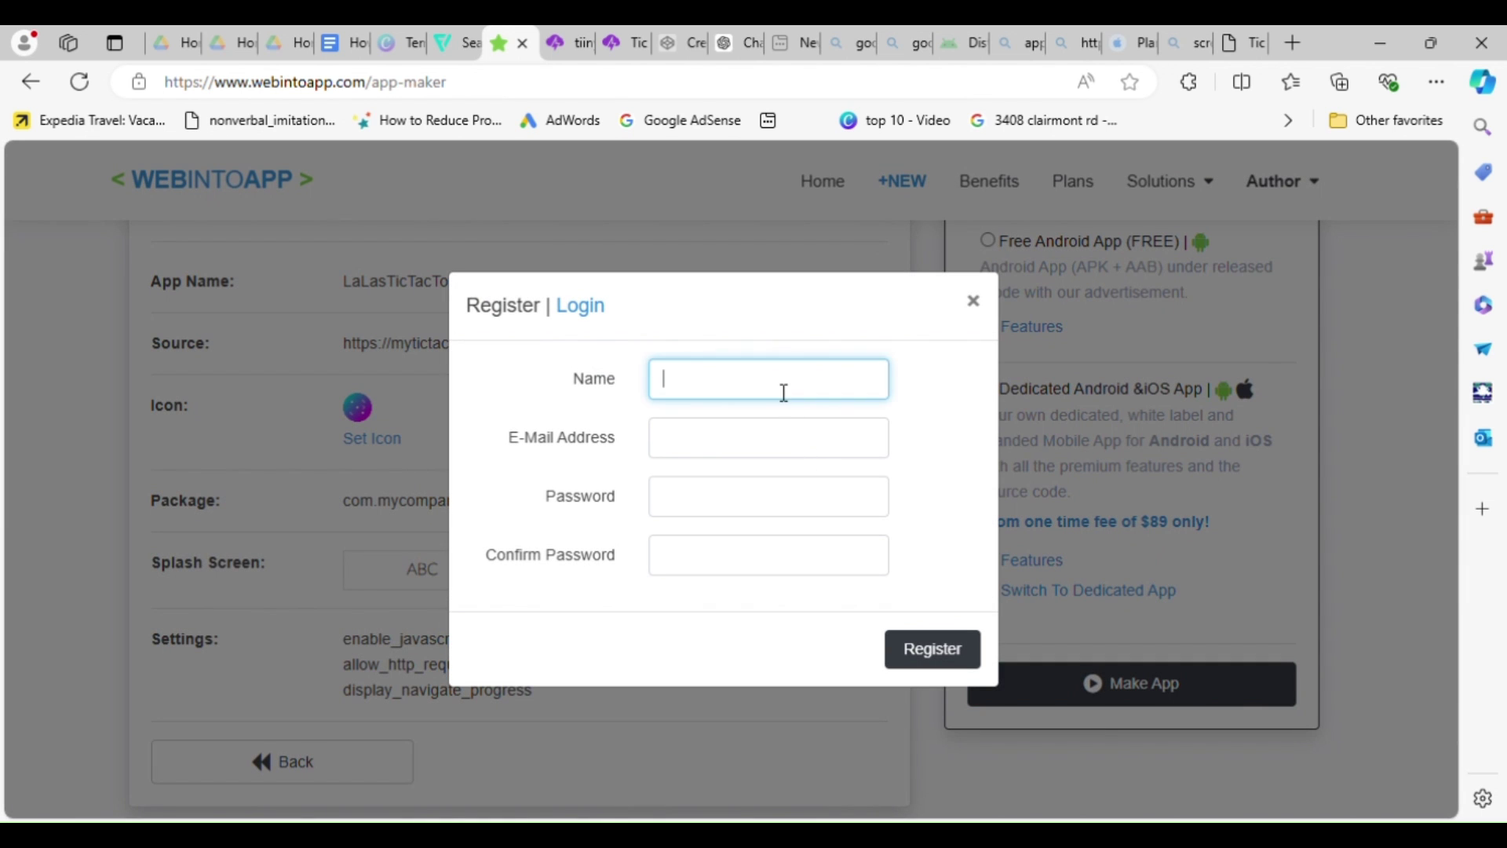
left_click(767, 553)
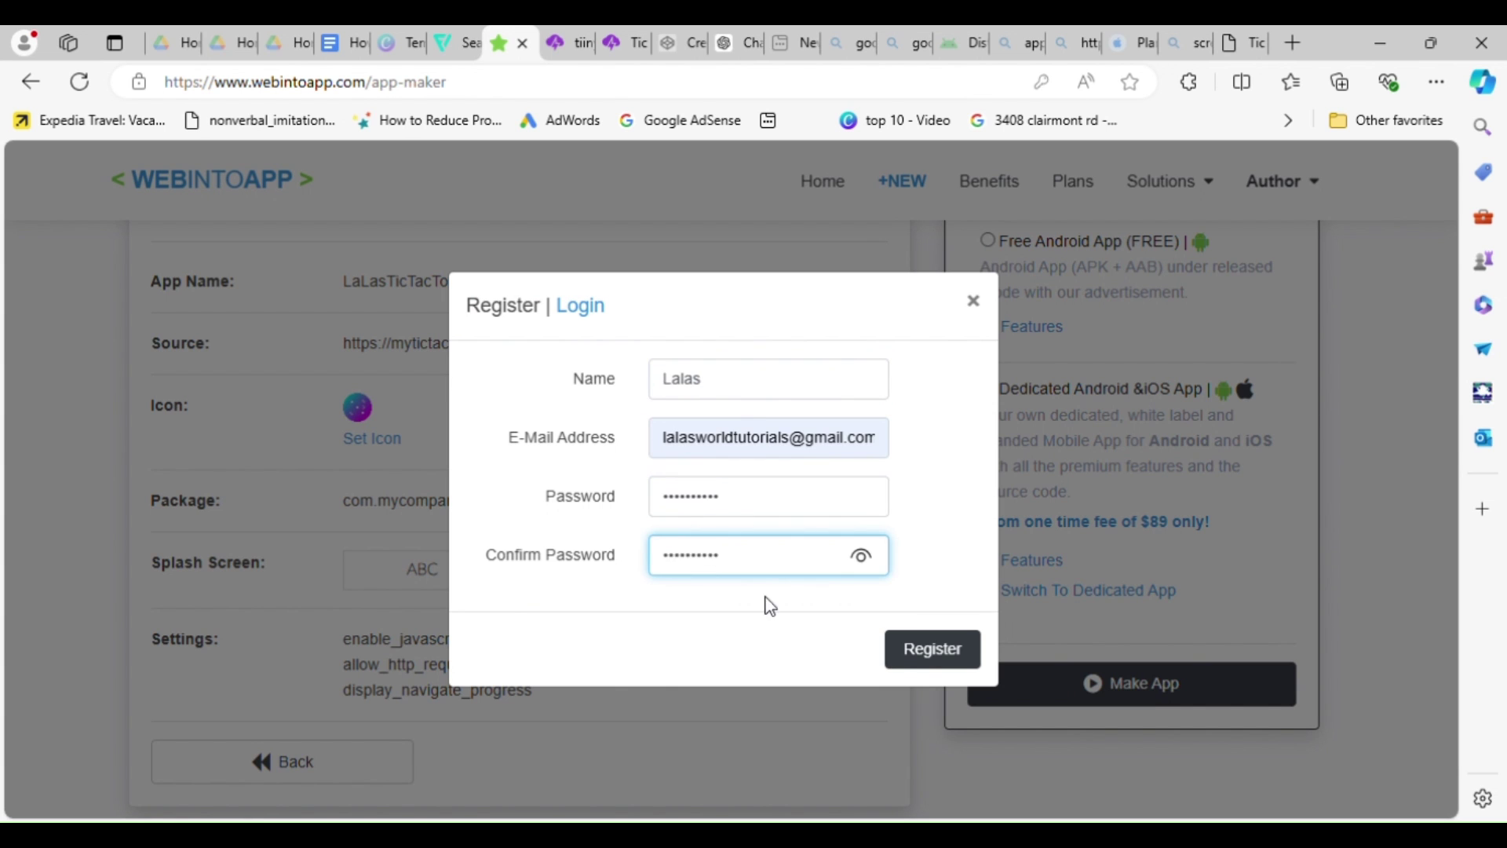
left_click(931, 649)
scroll(899, 475, "down", 1)
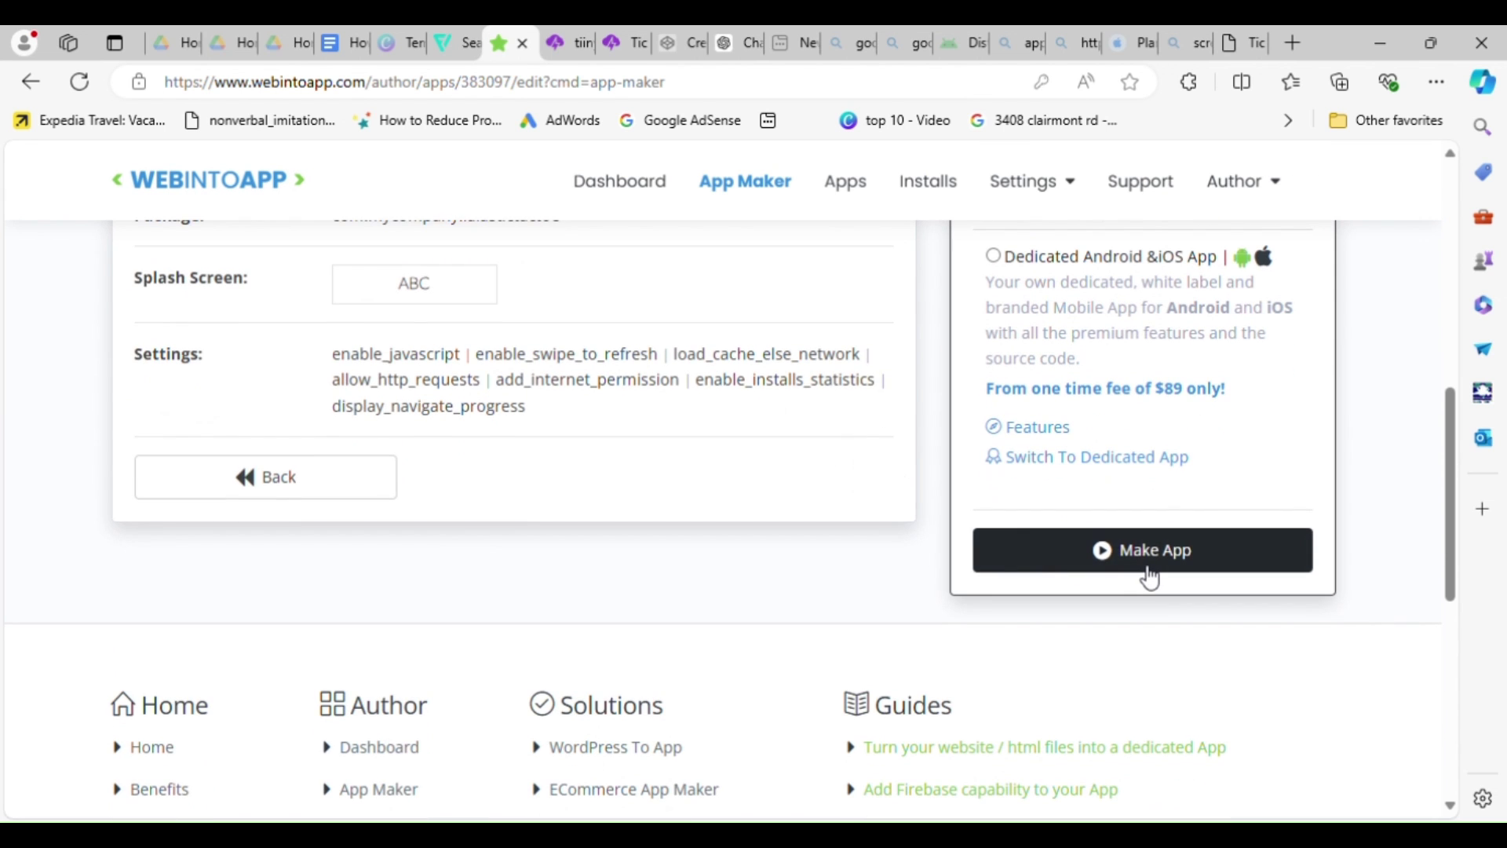
left_click(1148, 553)
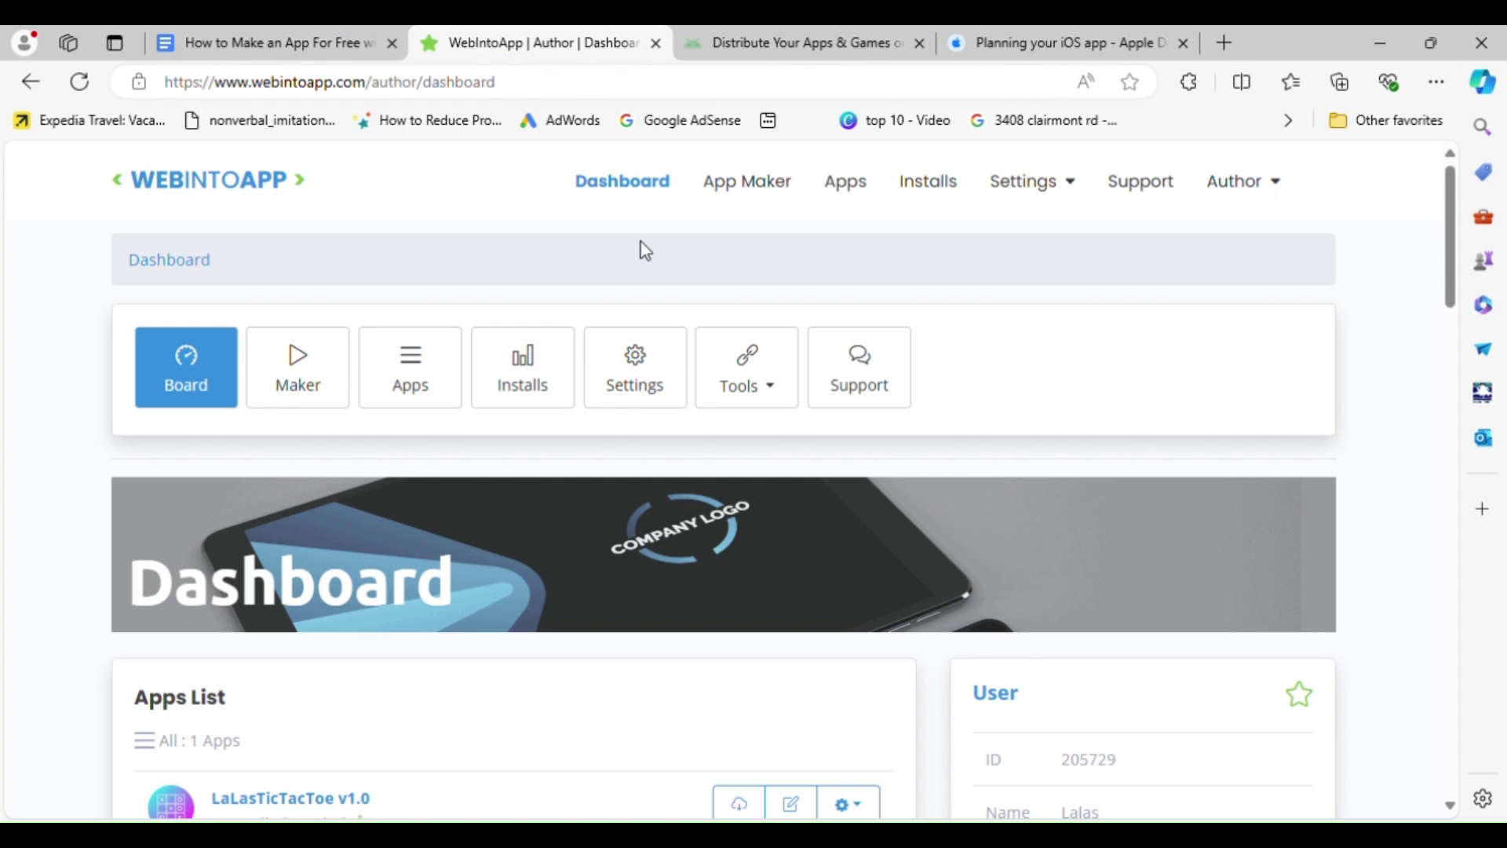
From the Apps list, download all LaLasTicTacToe files as a ZIP under Download | FREE.
left_click(415, 359)
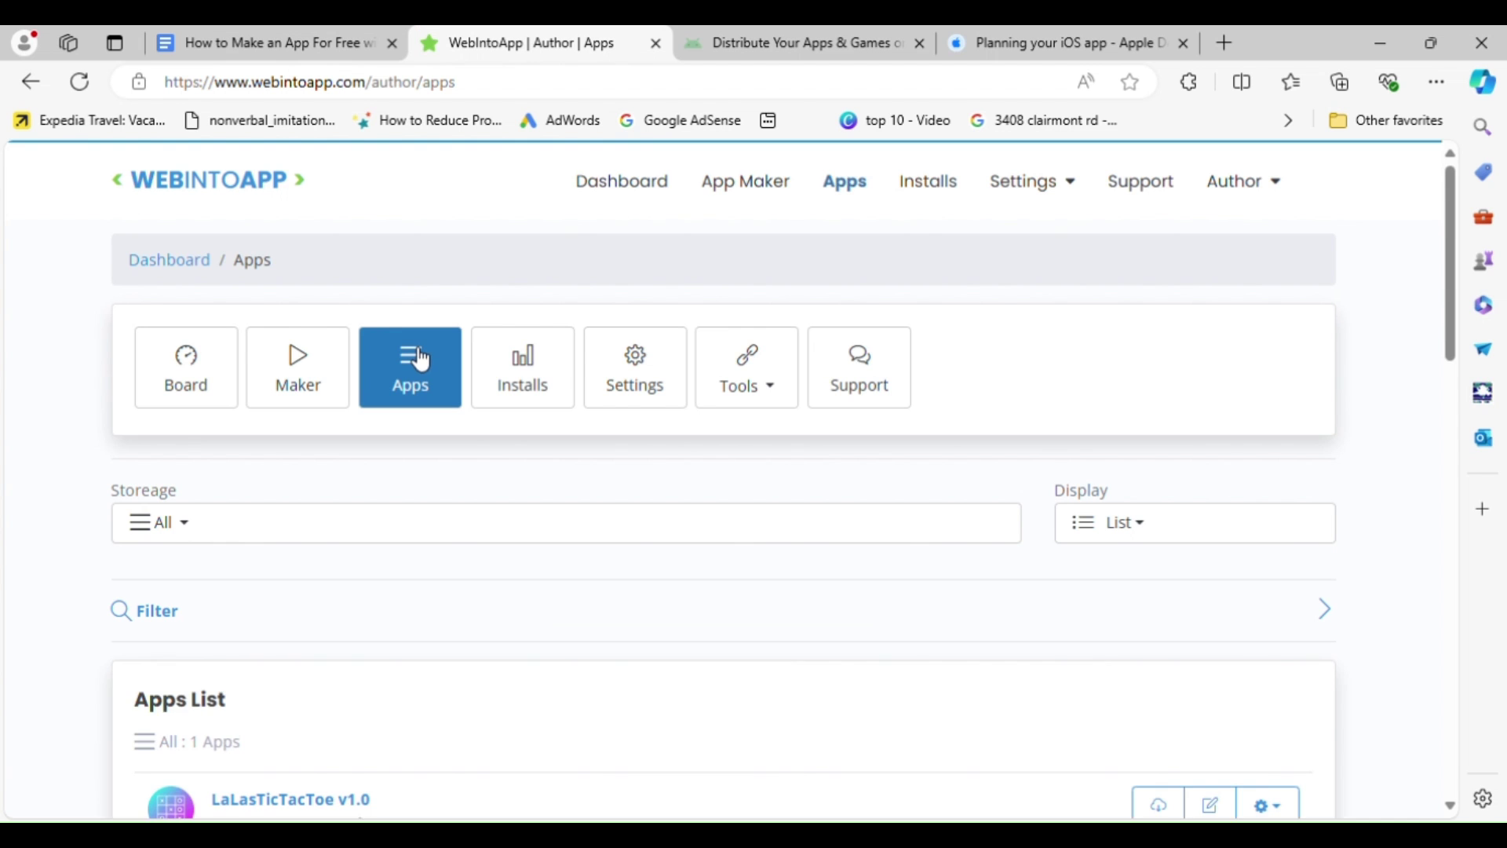
scroll(630, 536, "down", 2)
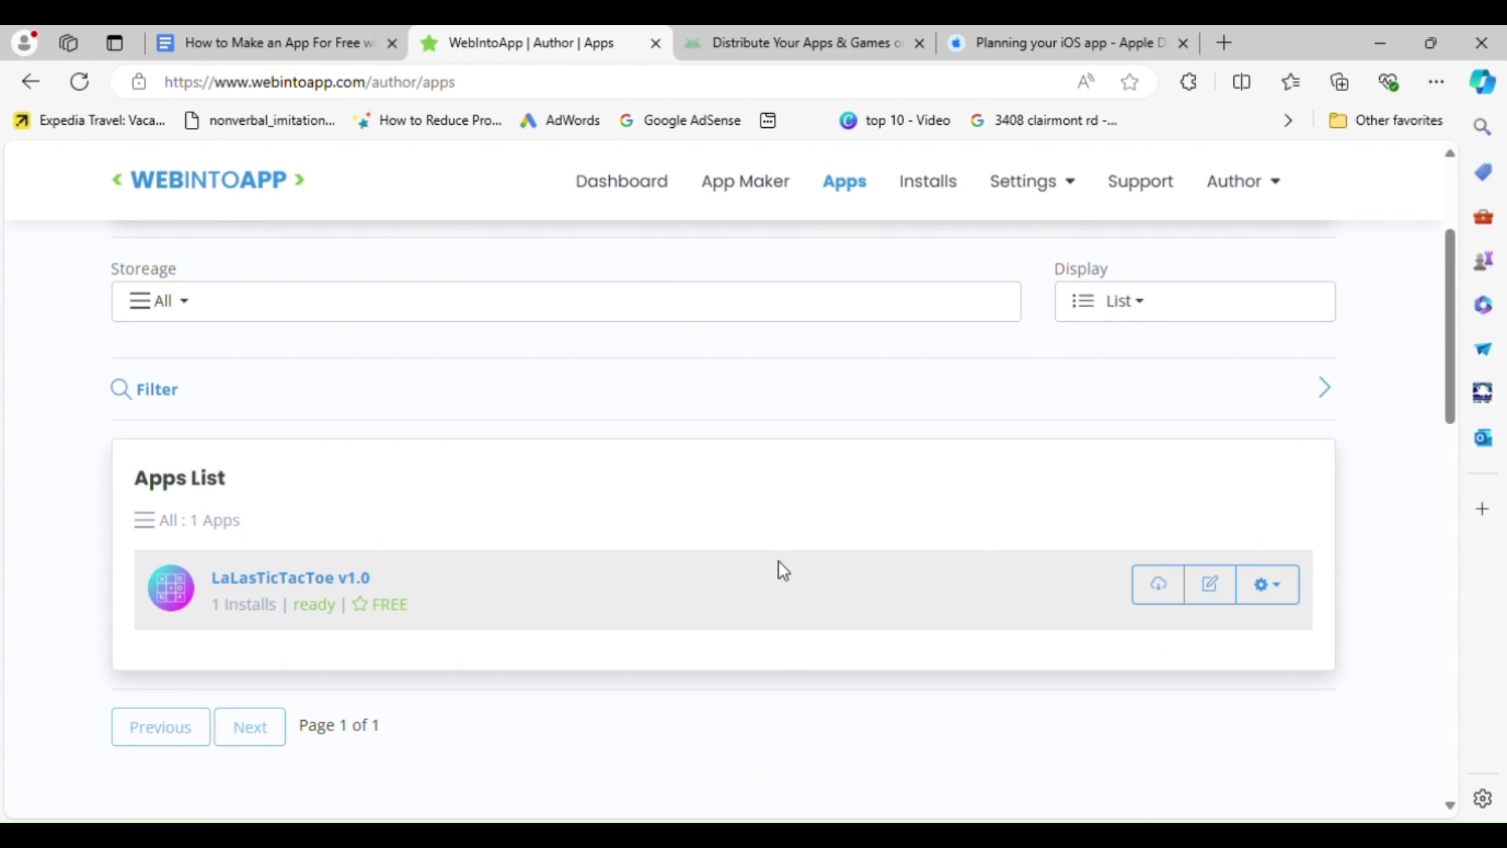
left_click(1166, 589)
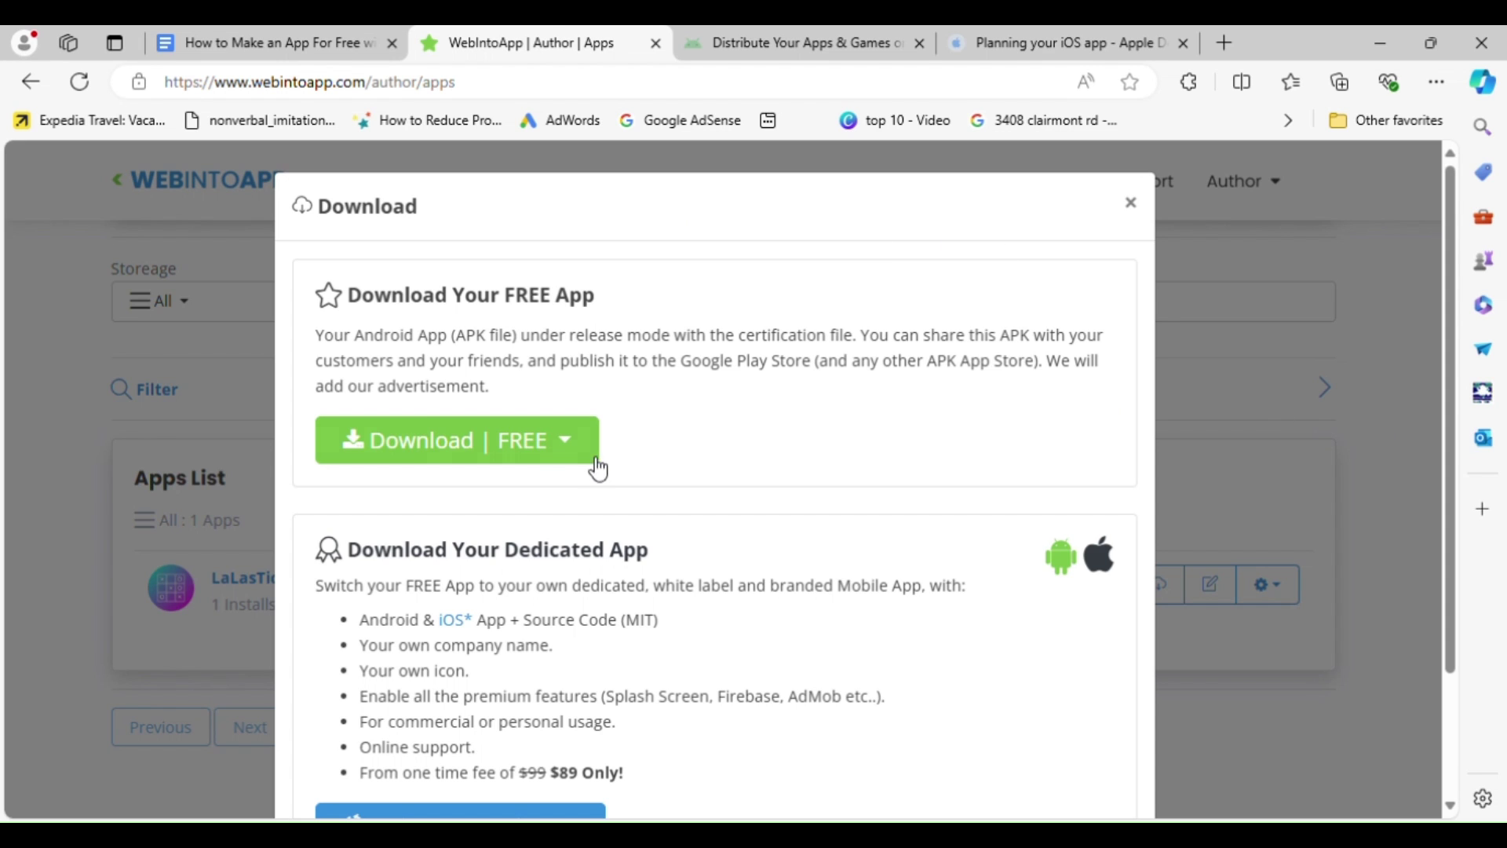
left_click(563, 441)
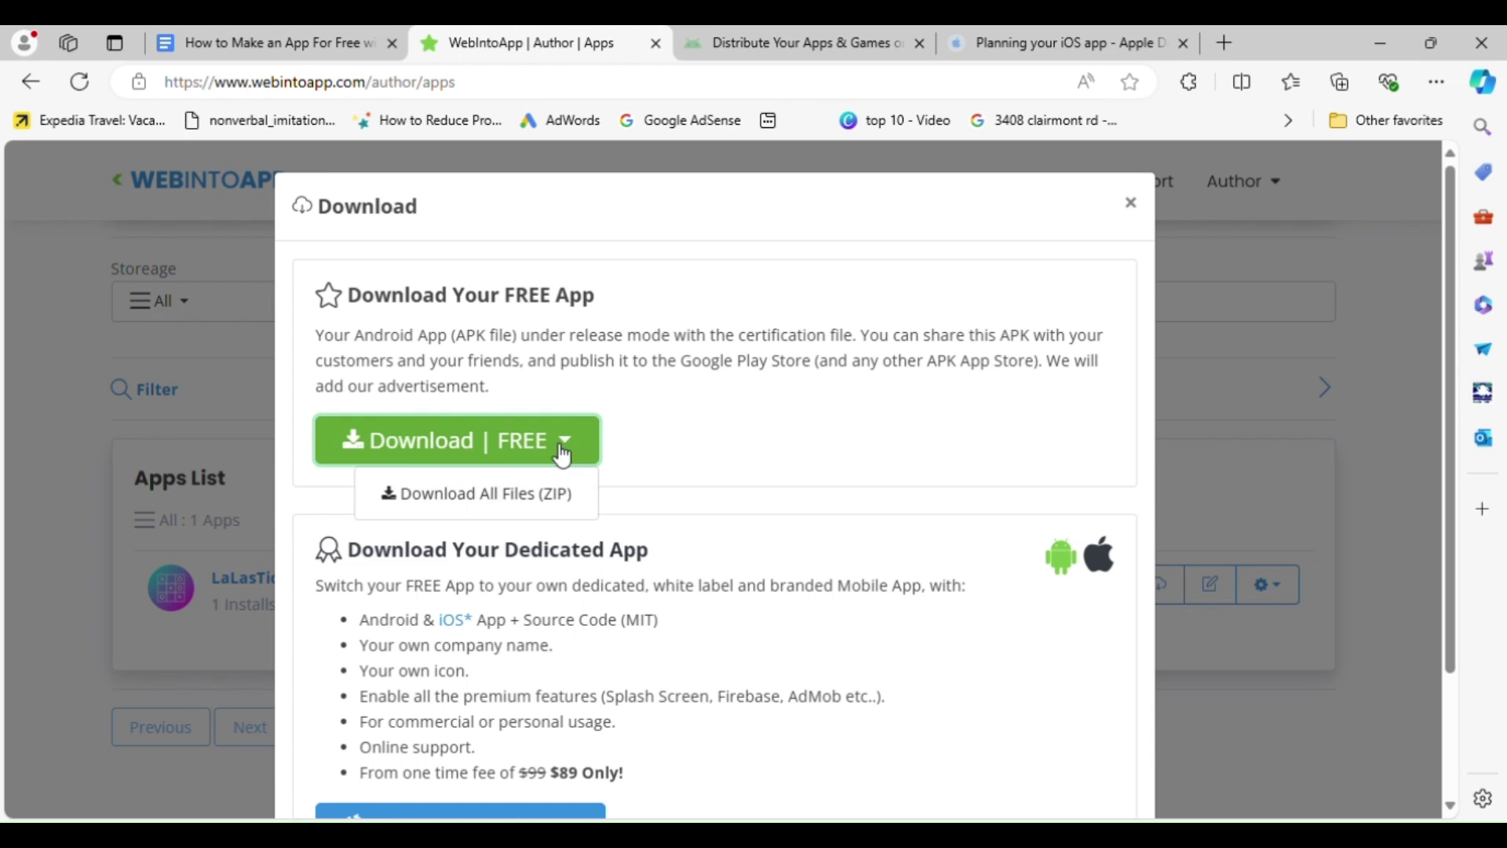
left_click(496, 499)
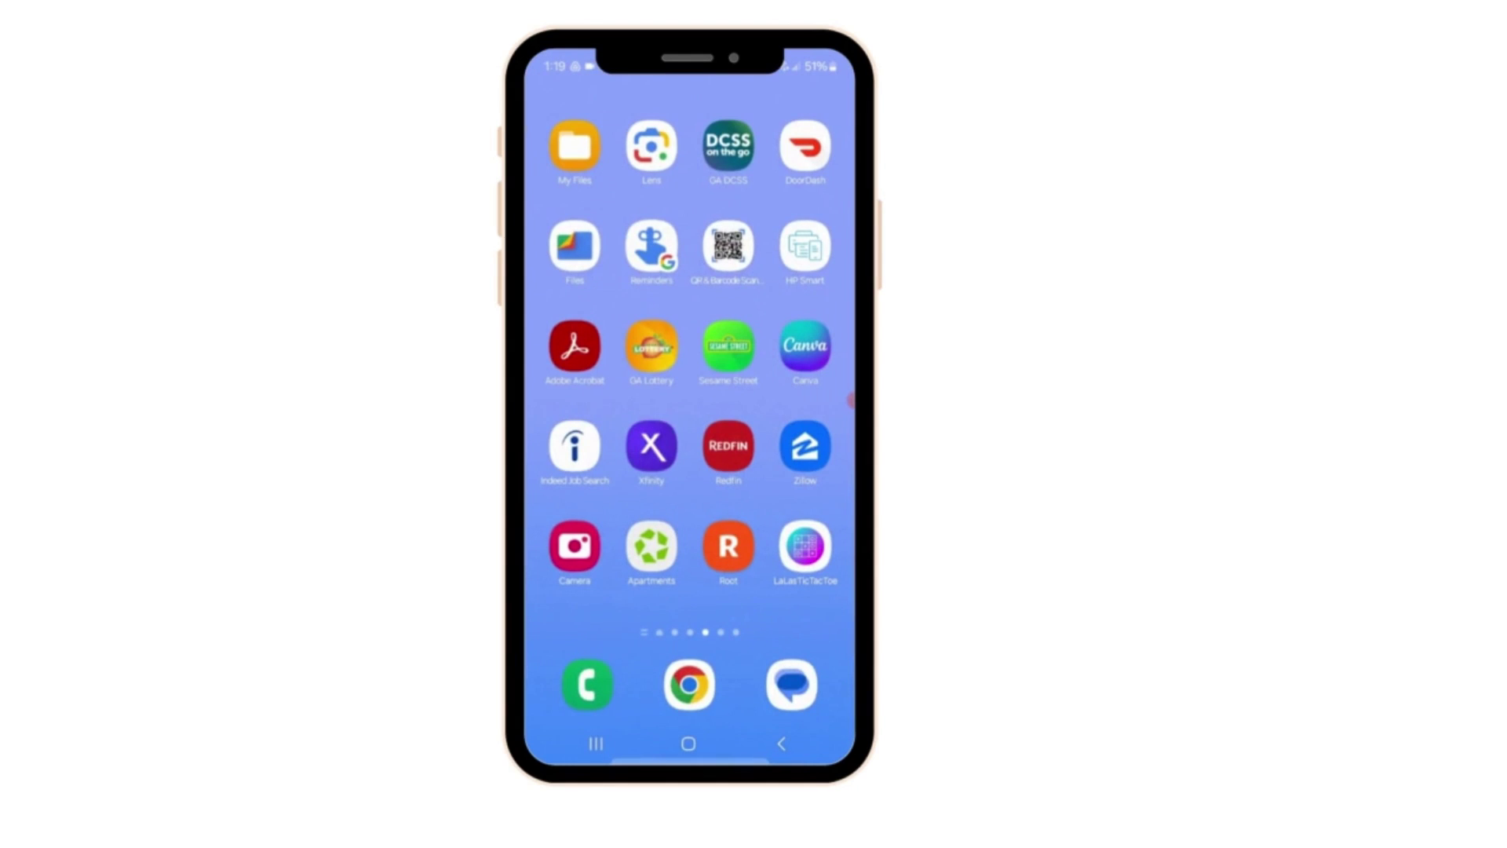
Launch LaLasTicTacToe from the phone's home screen.
left_click(806, 547)
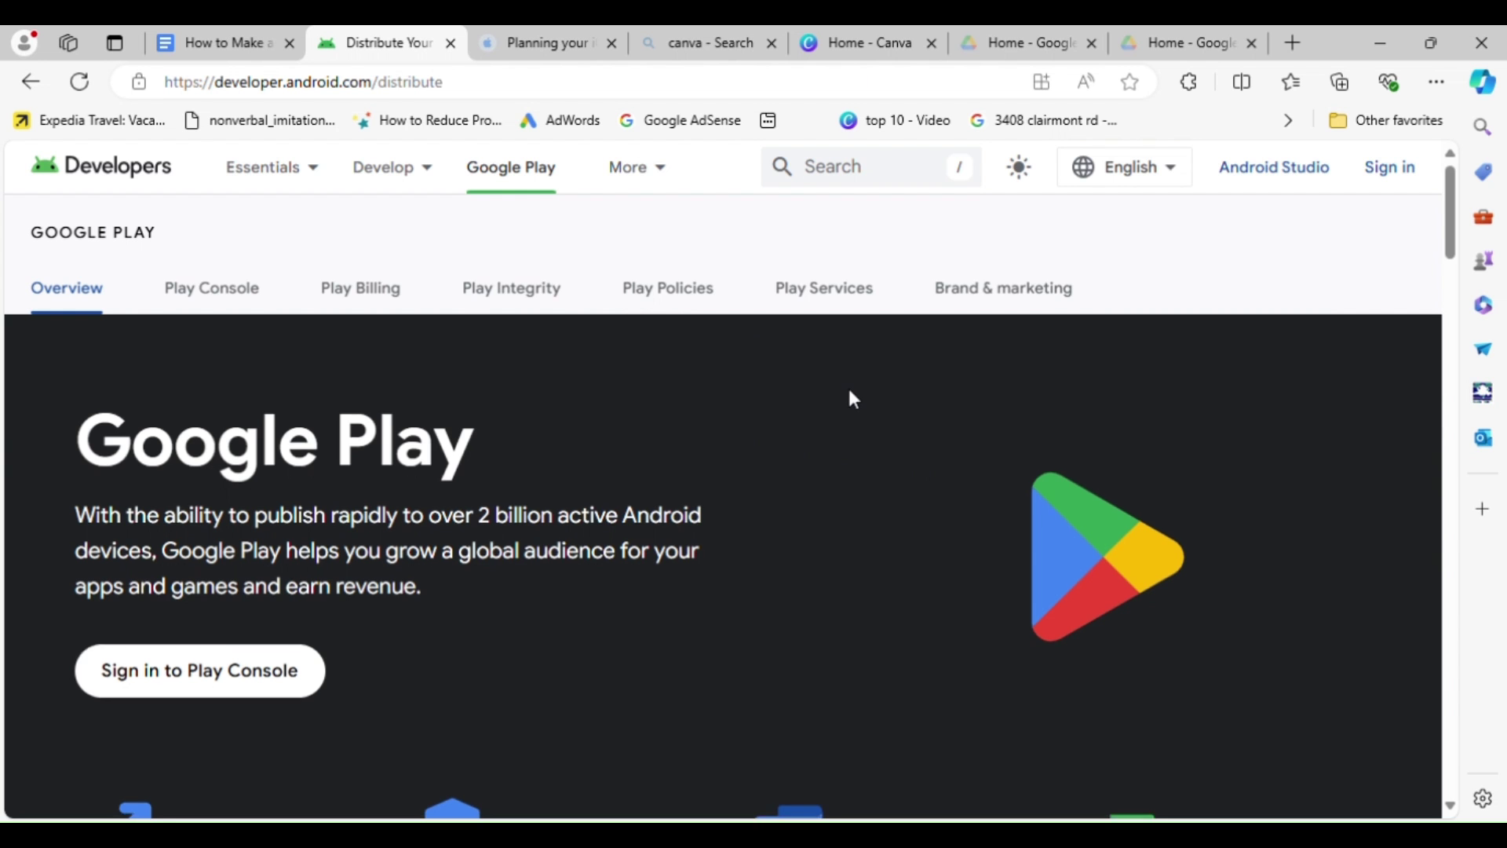
scroll(849, 375, "down", 3)
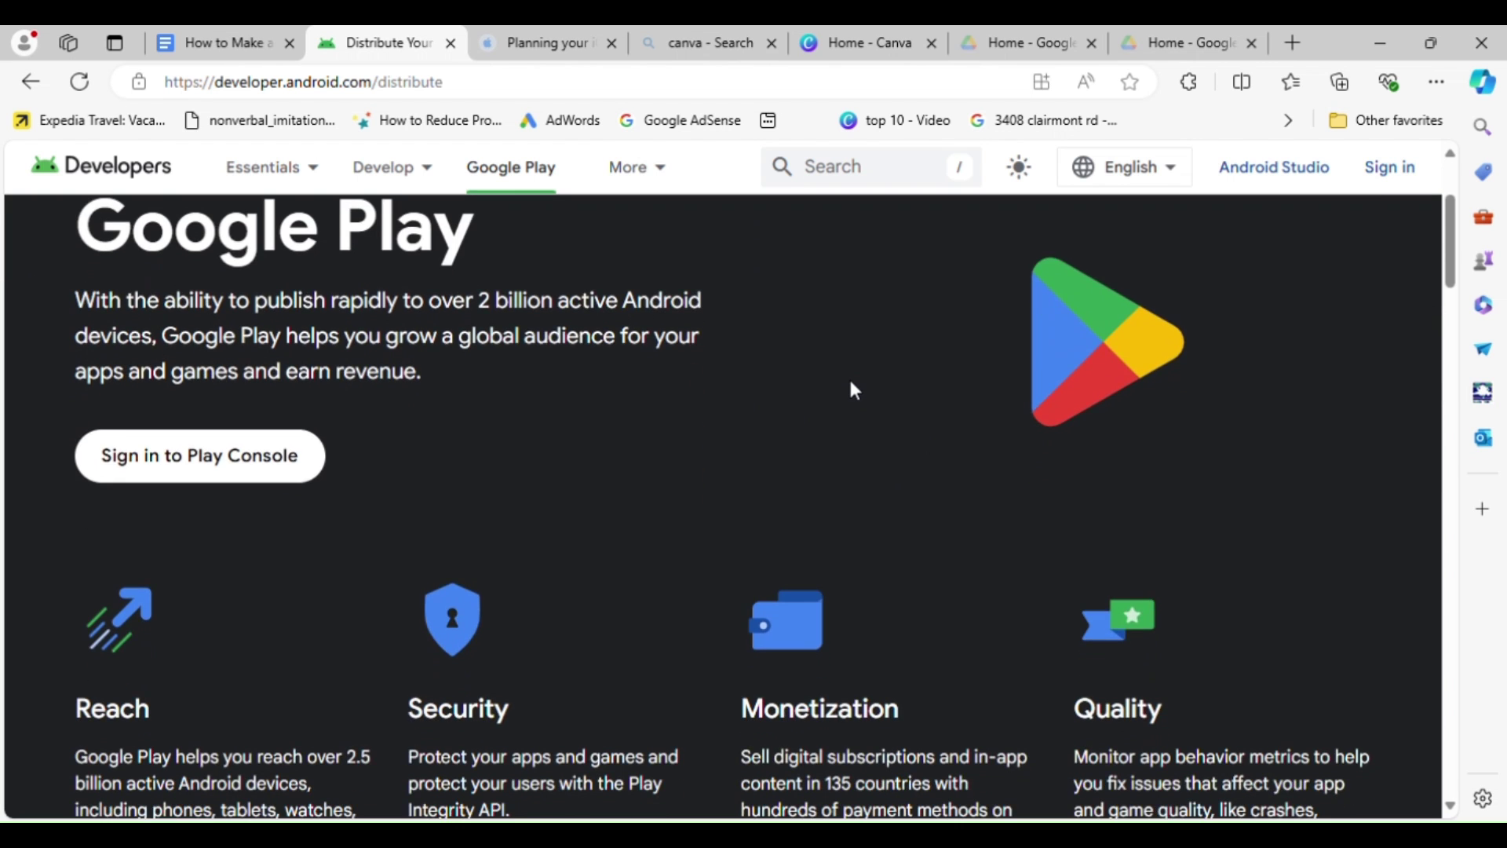
scroll(849, 376, "down", 3)
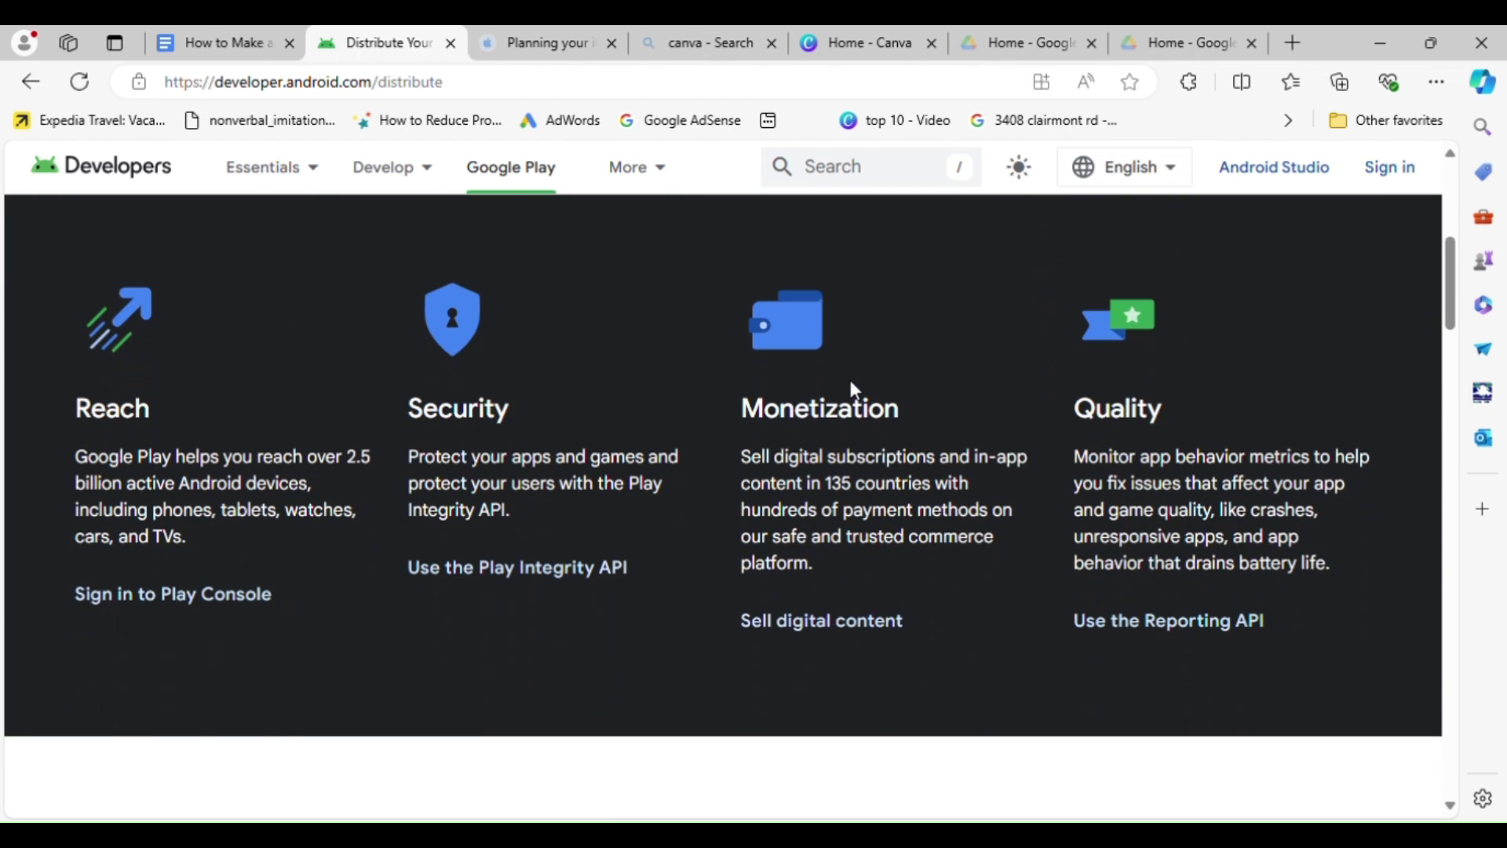
scroll(850, 381, "up", 3)
scroll(850, 380, "up", 3)
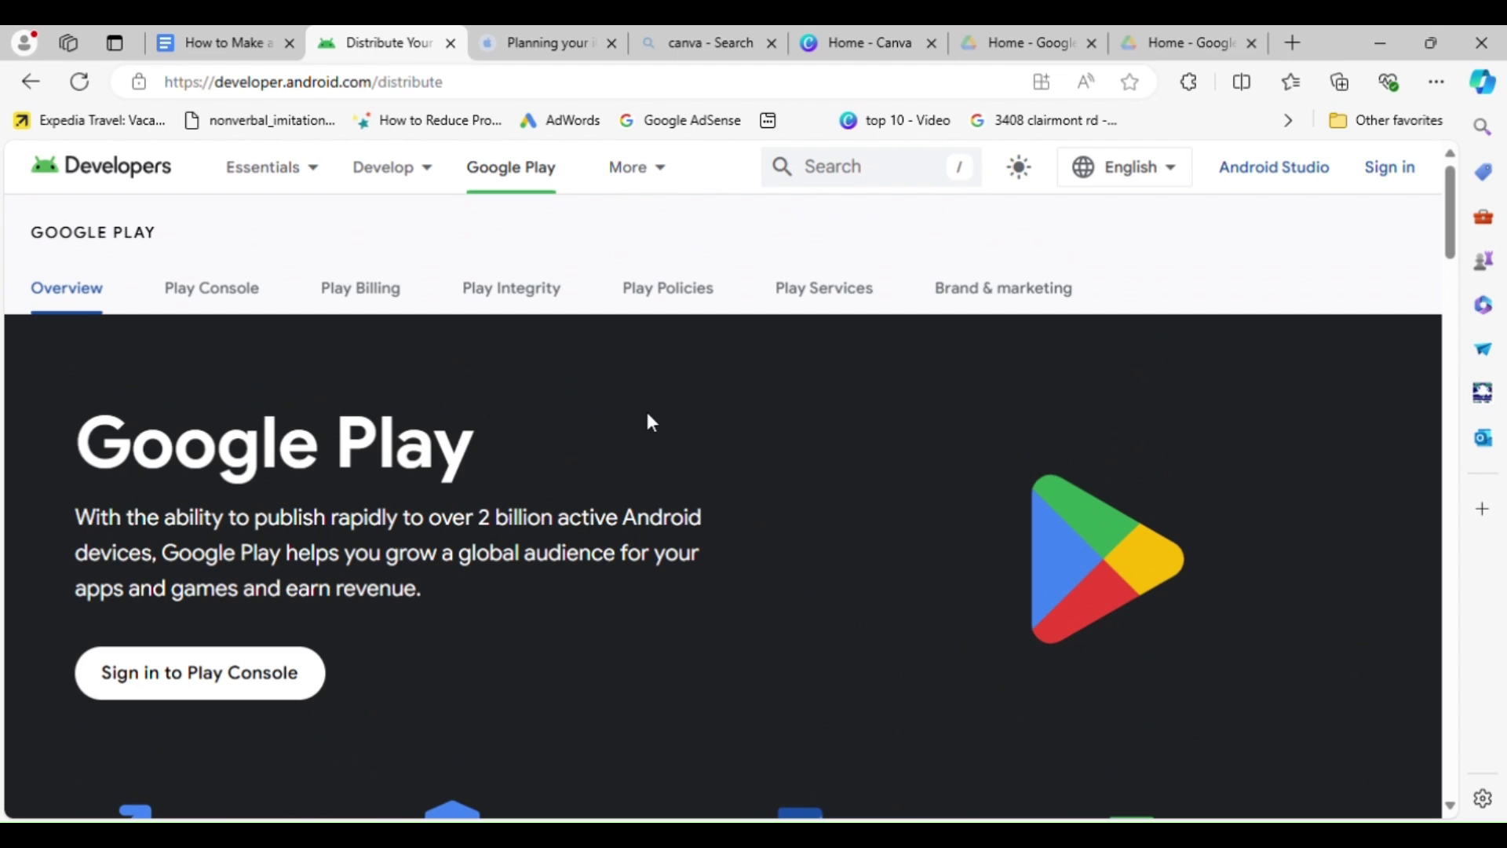
Switch from Google Play's distribution overview to Apple Developer's Planning your iOS app guide.
left_click(509, 44)
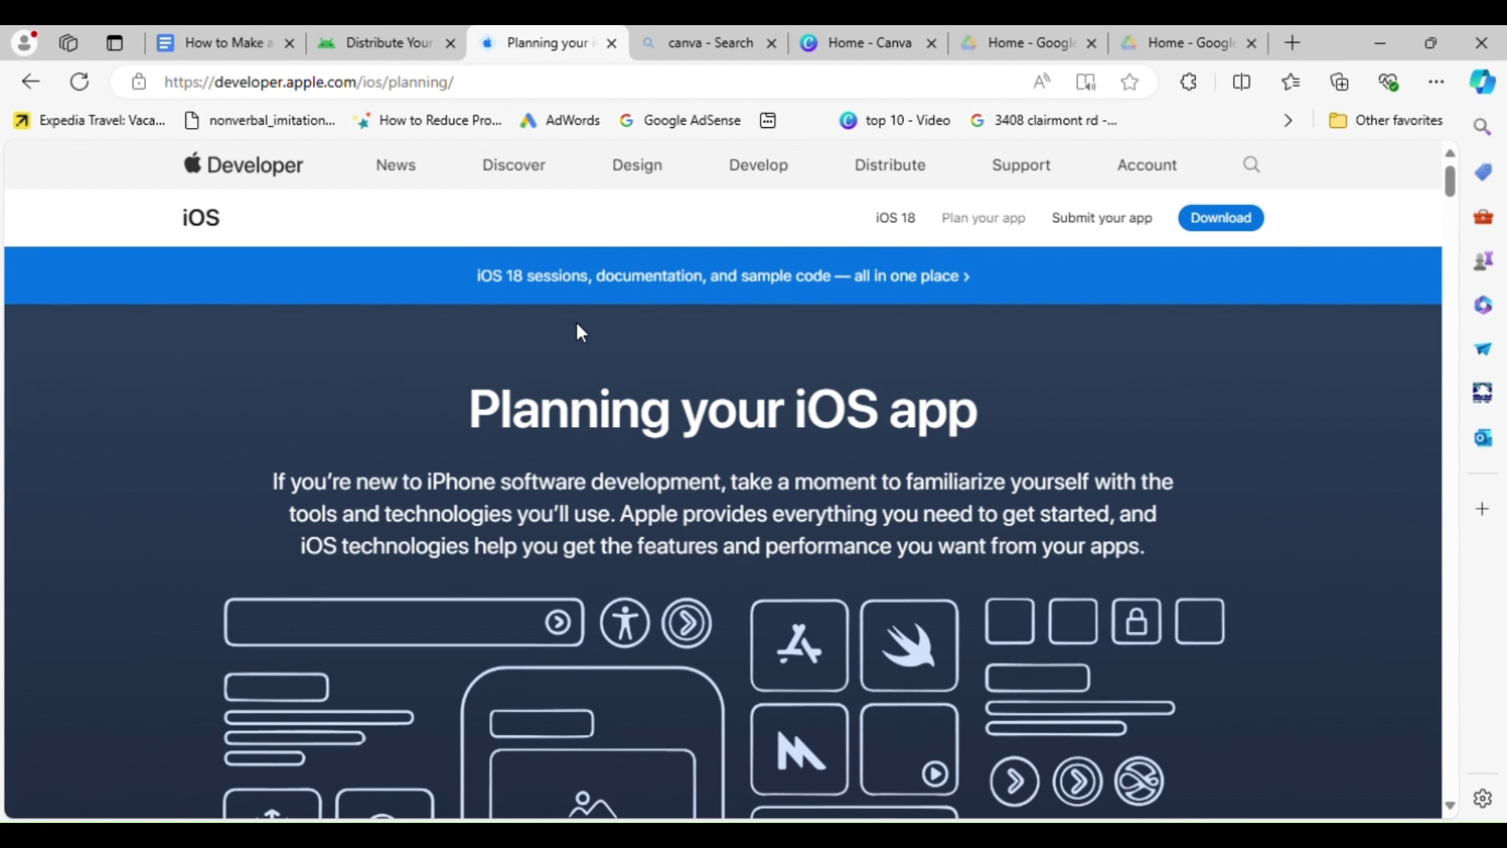
scroll(576, 318, "down", 4)
scroll(589, 370, "down", 4)
scroll(589, 371, "down", 2)
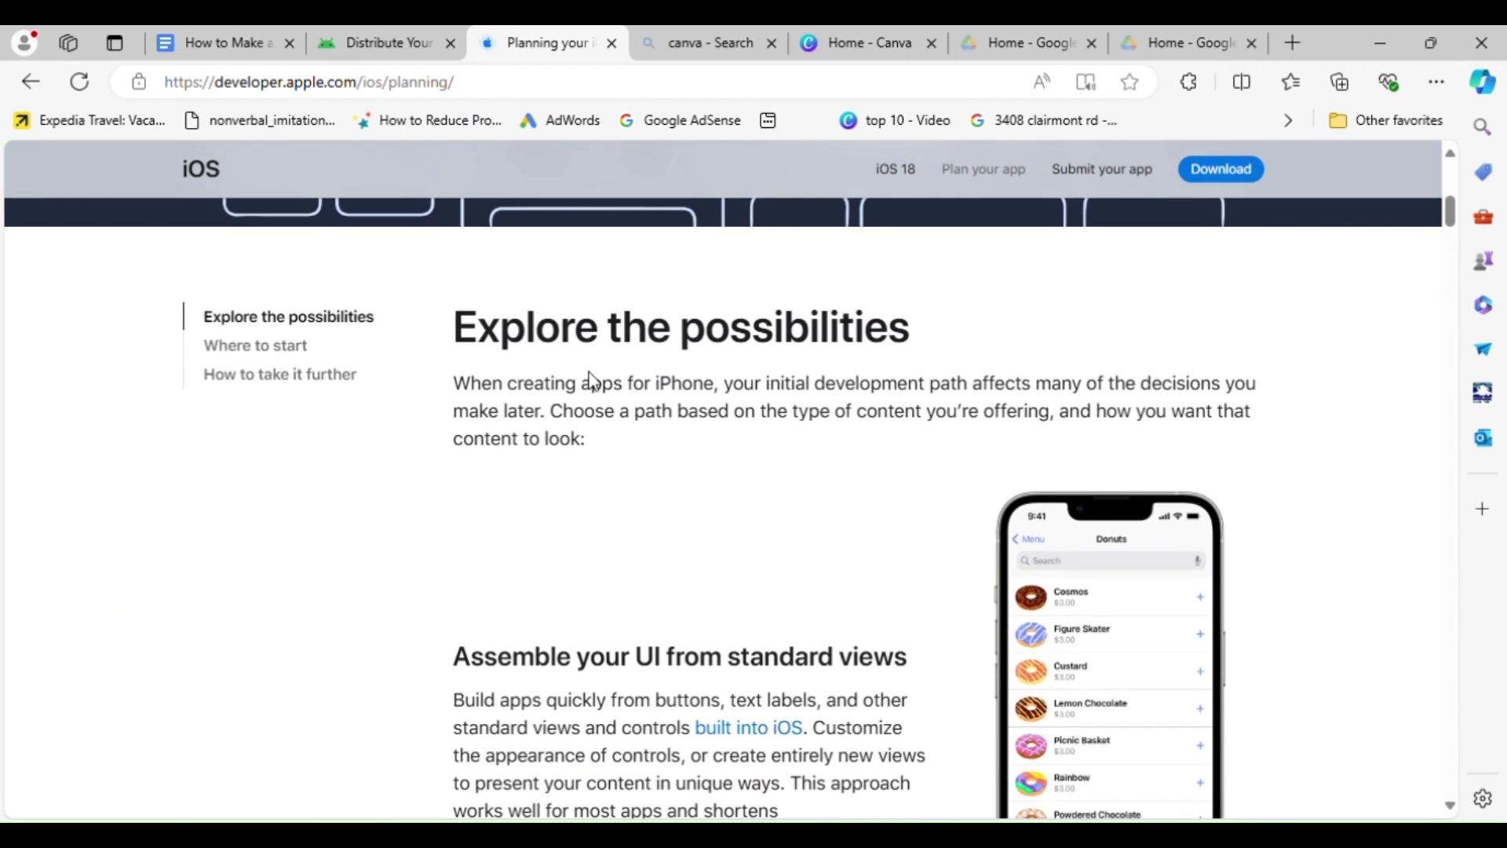
scroll(589, 376, "down", 8)
scroll(659, 506, "down", 4)
scroll(671, 525, "down", 2)
scroll(671, 525, "down", 3)
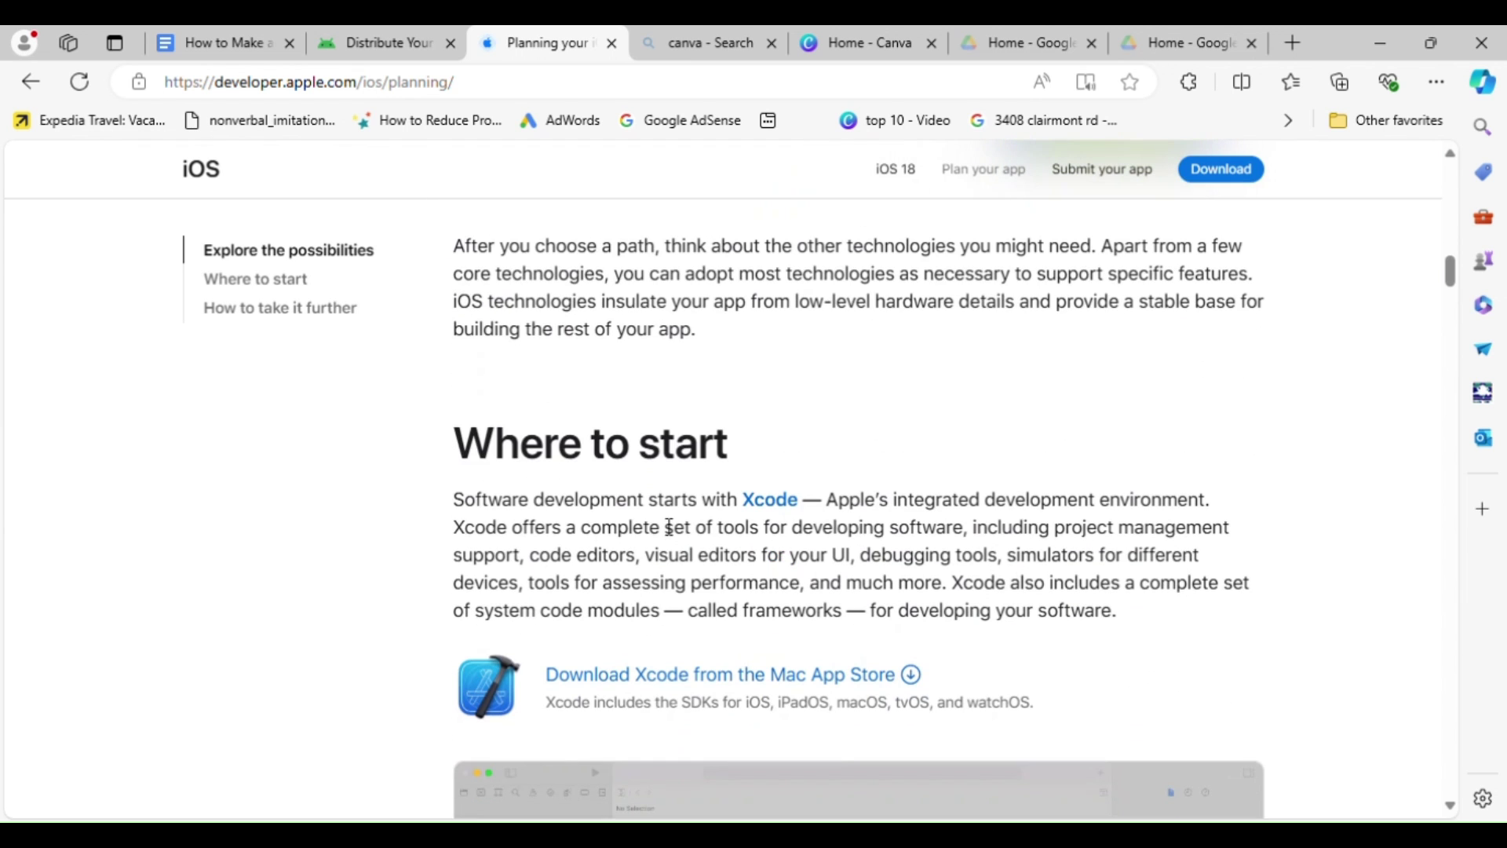